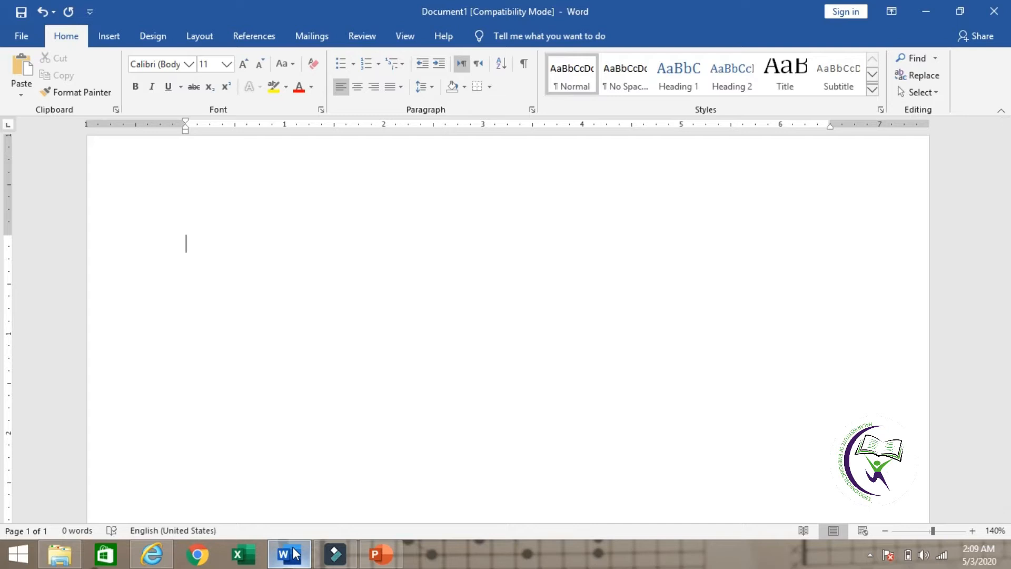
Add the centered title "Multilevel List" and start a left-aligned line below it
{"action": "type", "text": "Multilevel List"}
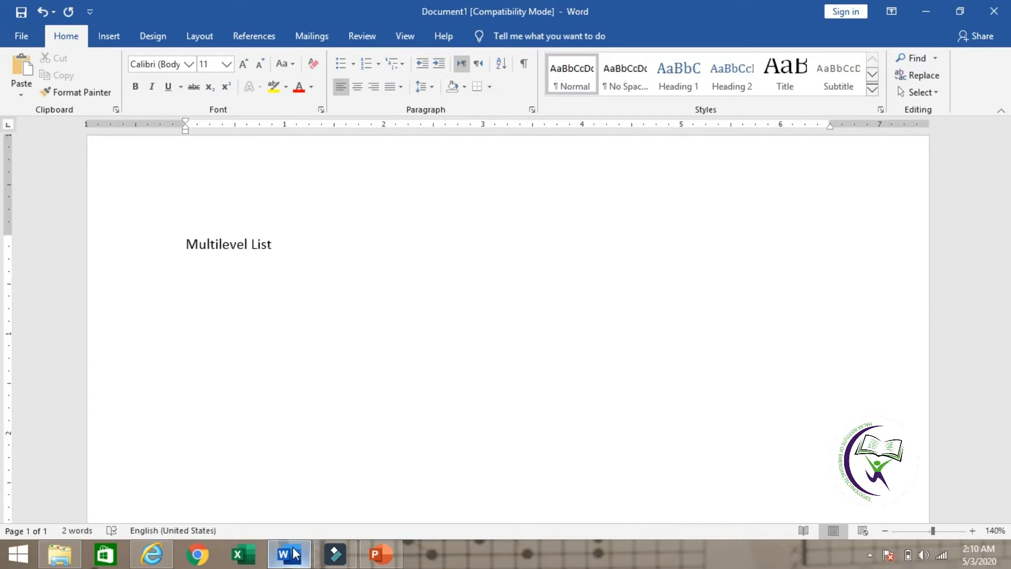
{"action": "key", "text": "ctrl+e"}
{"action": "key", "text": "Return"}
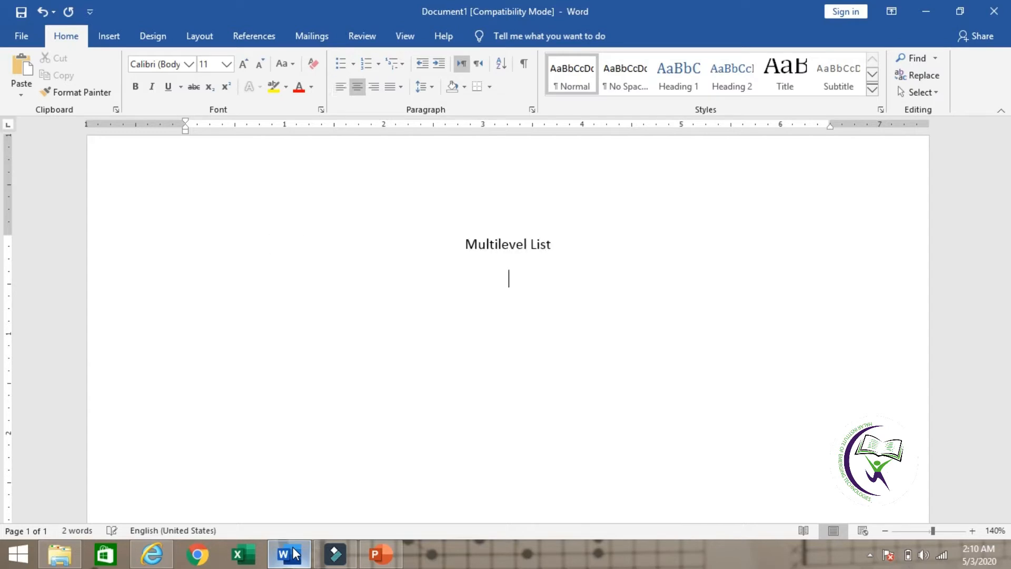
{"action": "key", "text": "ctrl+l"}
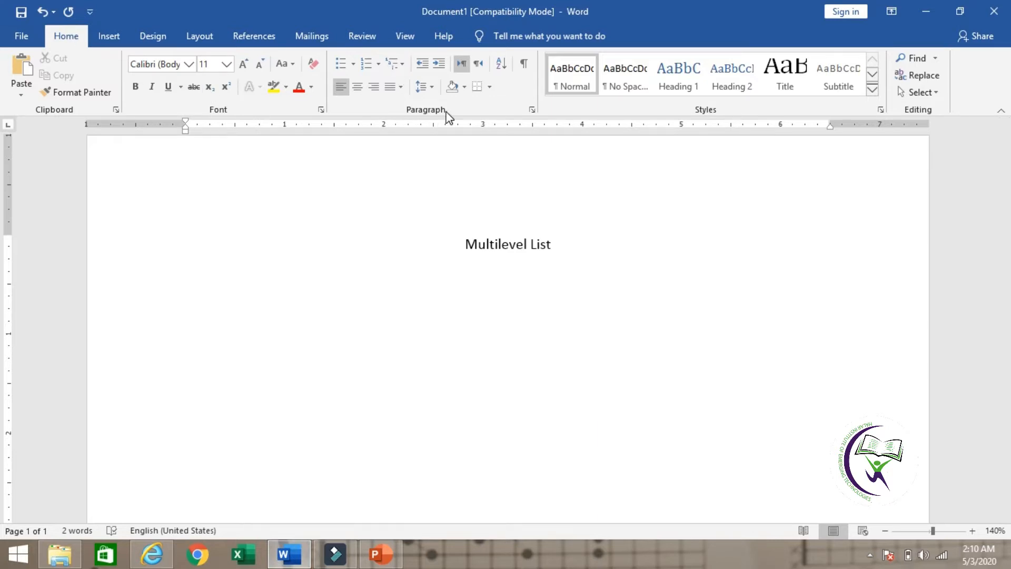
Apply the 1) a) i) multilevel list style below the title and enter "Item 1" and "Item 2" as top-level entries
{"action": "left_click", "coordinate": [405, 64]}
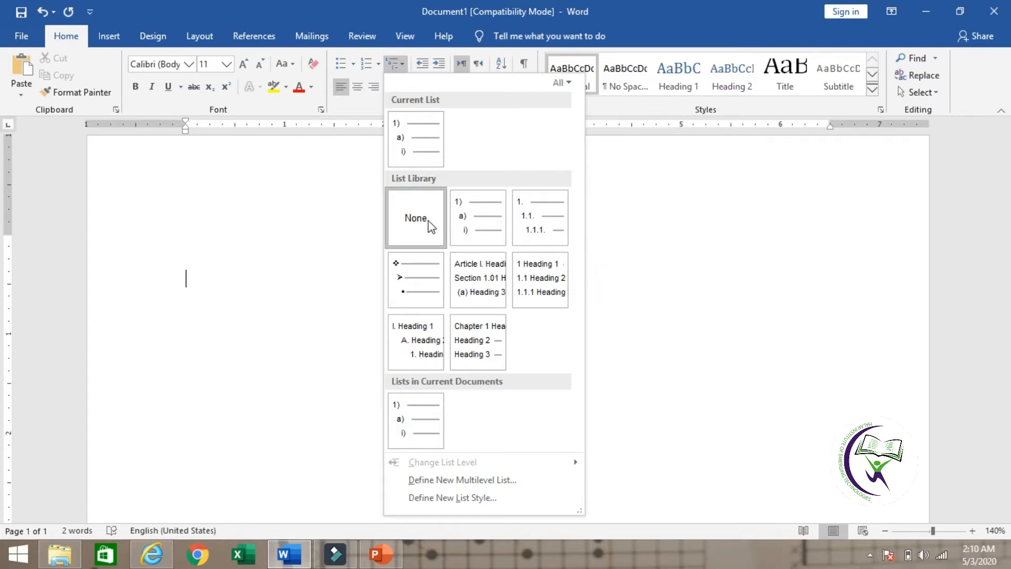
{"action": "left_click", "coordinate": [478, 230]}
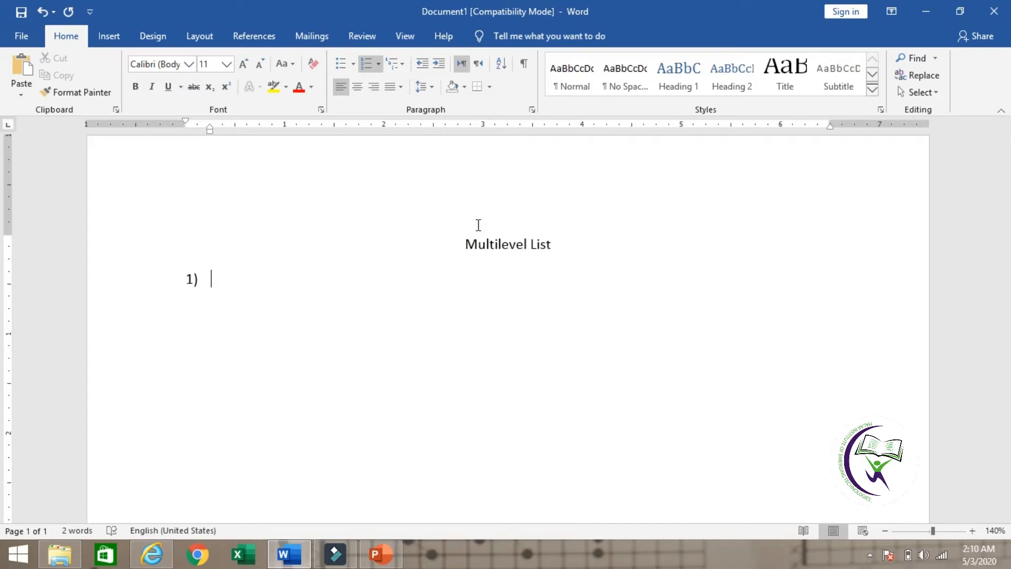
{"action": "type", "text": "Item 1"}
{"action": "key", "text": "Return"}
{"action": "type", "text": "Item 2"}
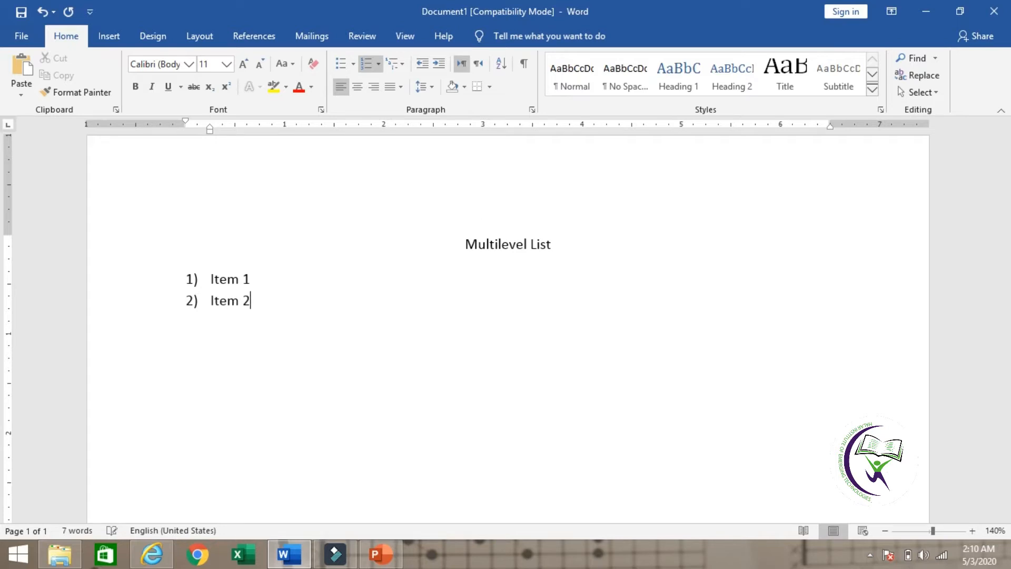
Add "Sub item 1" and "Sub item 2" as second-level entries under Item 2
{"action": "key", "text": "Return"}
{"action": "key", "text": "Tab"}
{"action": "type", "text": "sub item 1"}
{"action": "key", "text": "Return"}
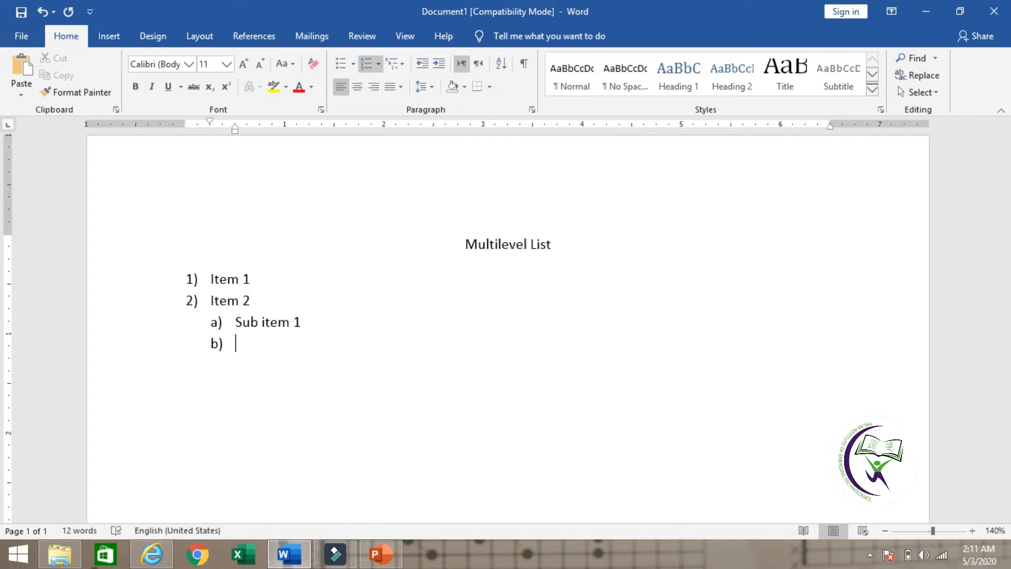
{"action": "type", "text": "Sub item 2"}
{"action": "key", "text": "Return"}
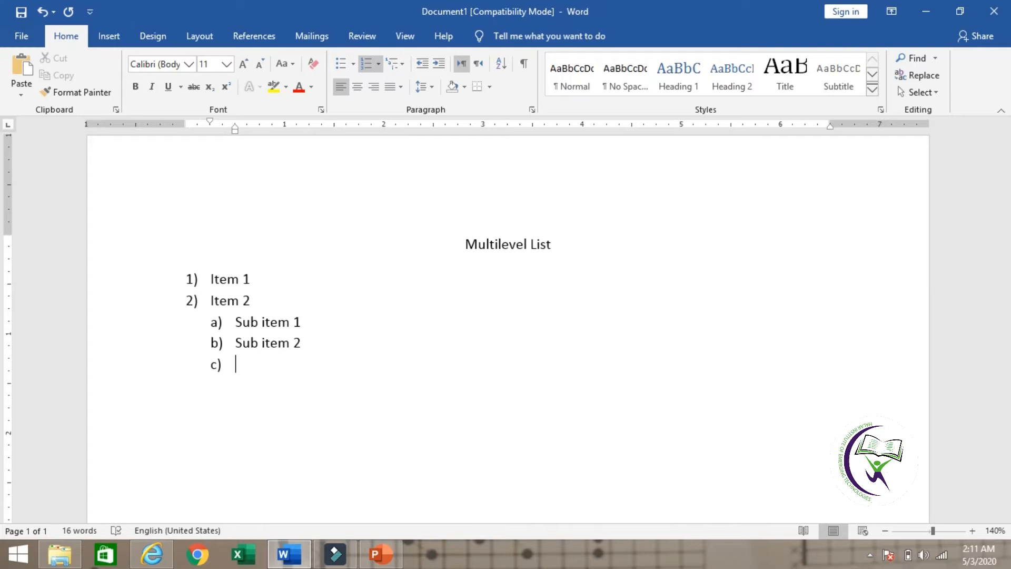
Add two third-level "Sub item" entries under Sub item 2 and promote the following line to the top level
{"action": "key", "text": "Tab"}
{"action": "type", "text": "Su"}
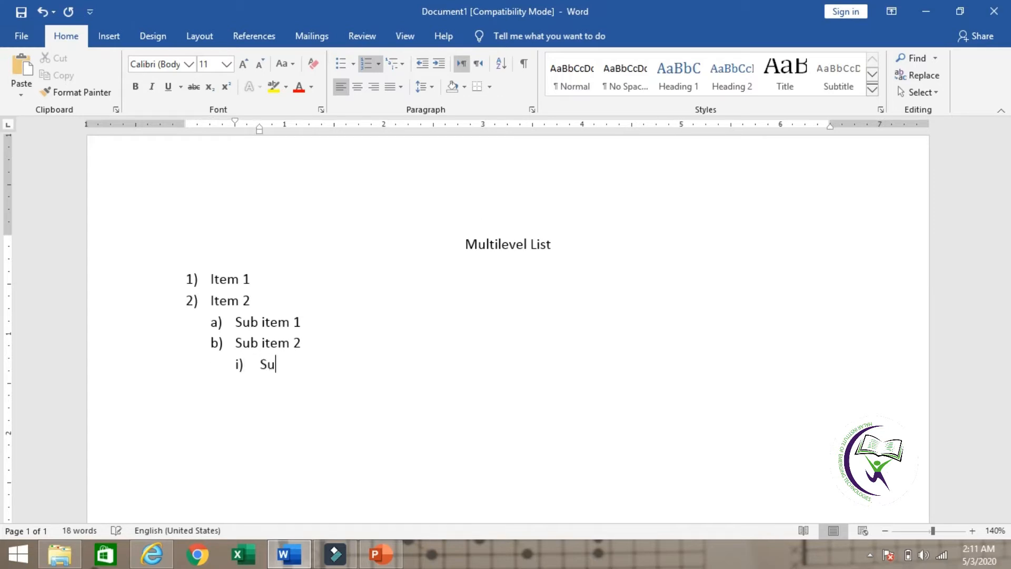
{"action": "type", "text": "b item"}
{"action": "key", "text": "Return"}
{"action": "type", "text": "Su"}
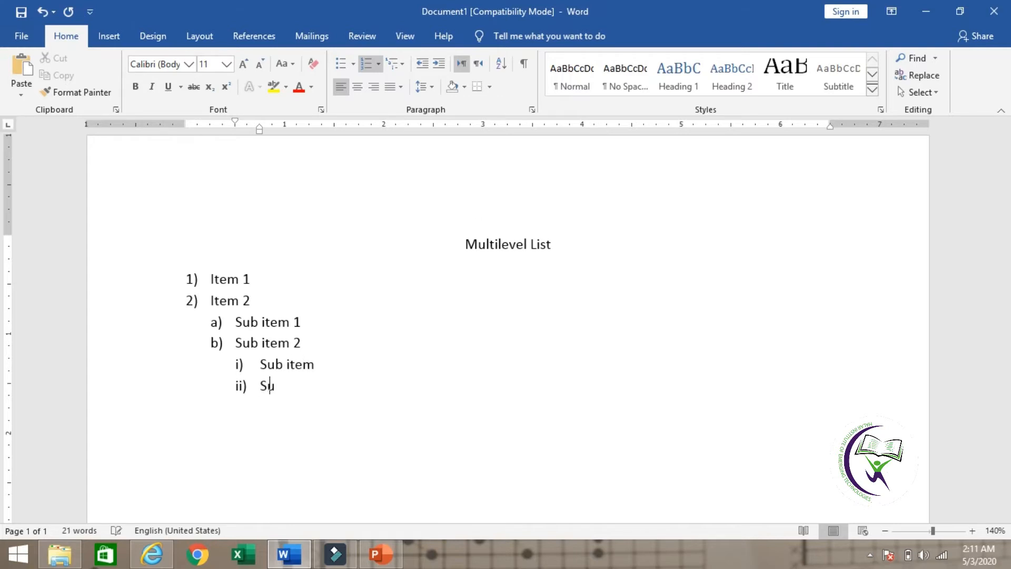
{"action": "type", "text": "b item"}
{"action": "key", "text": "Return"}
{"action": "key", "text": "shift+Tab"}
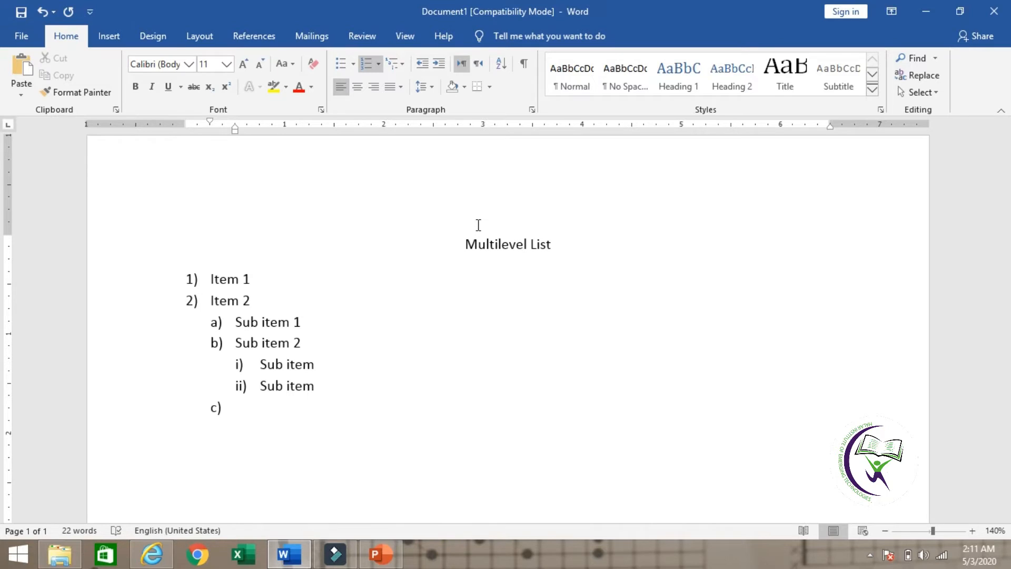
{"action": "key", "text": "shift+Tab"}
{"action": "type", "text": "Sub item"}
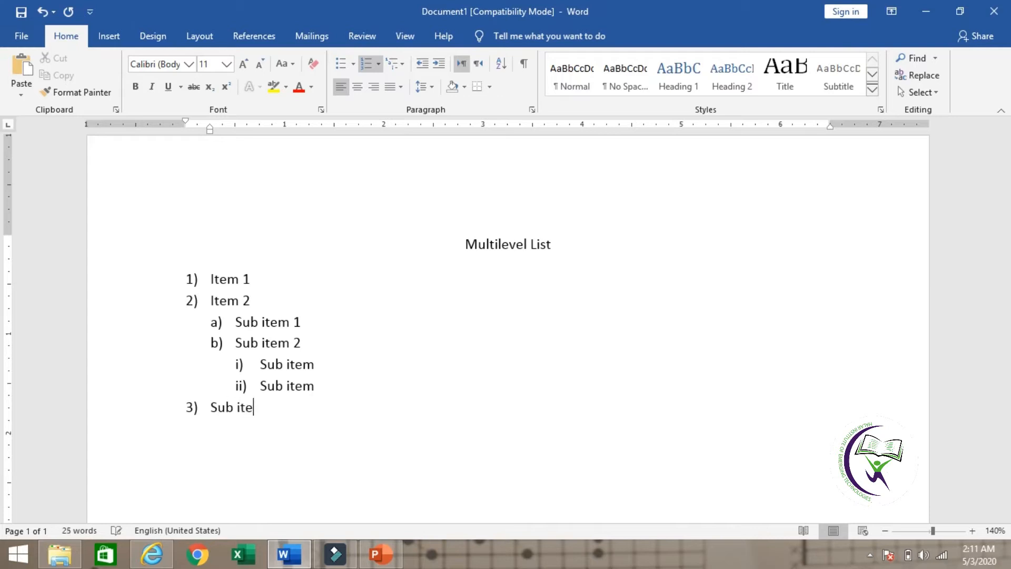
{"action": "key", "text": "BackSpace"}
{"action": "key", "text": "BackSpace"}
{"action": "key", "text": "BackSpace"}
{"action": "key", "text": "BackSpace"}
{"action": "key", "text": "BackSpace"}
{"action": "key", "text": "BackSpace"}
{"action": "key", "text": "BackSpace"}
{"action": "key", "text": "BackSpace"}
{"action": "key", "text": "BackSpace"}
Enter "Item 3" and "Item 4" as top-level entries, with a second-level "Sub item" under Item 4
{"action": "type", "text": "Item 3"}
{"action": "key", "text": "Return"}
{"action": "type", "text": "Item 4"}
{"action": "key", "text": "Return"}
{"action": "key", "text": "Tab"}
{"action": "type", "text": "sub item"}
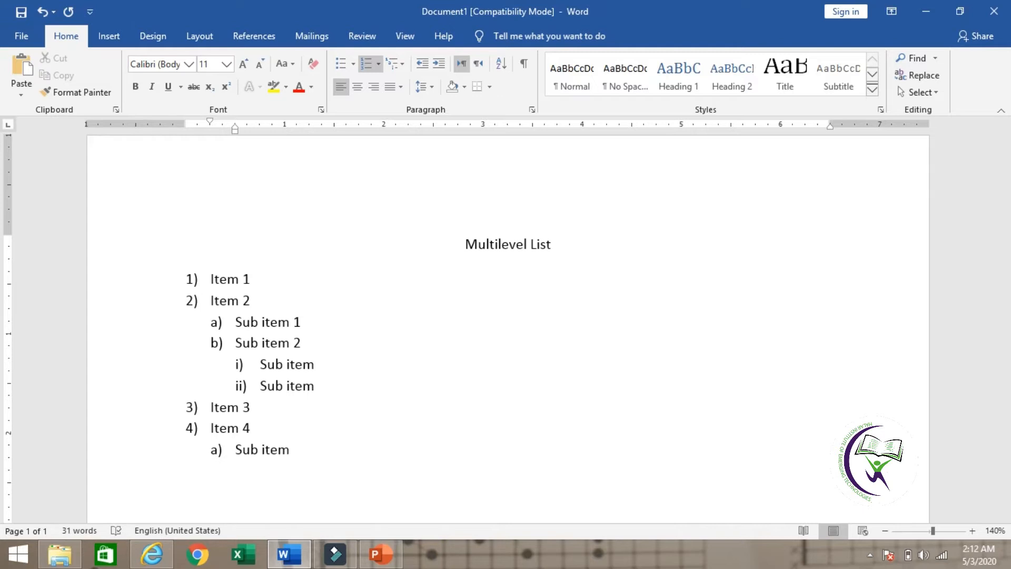
Examine the levels of the list by selecting the top-level, second-level and third-level entries in turn
{"action": "left_click", "coordinate": [184, 277]}
{"action": "left_click", "coordinate": [263, 298], "text": "shift"}
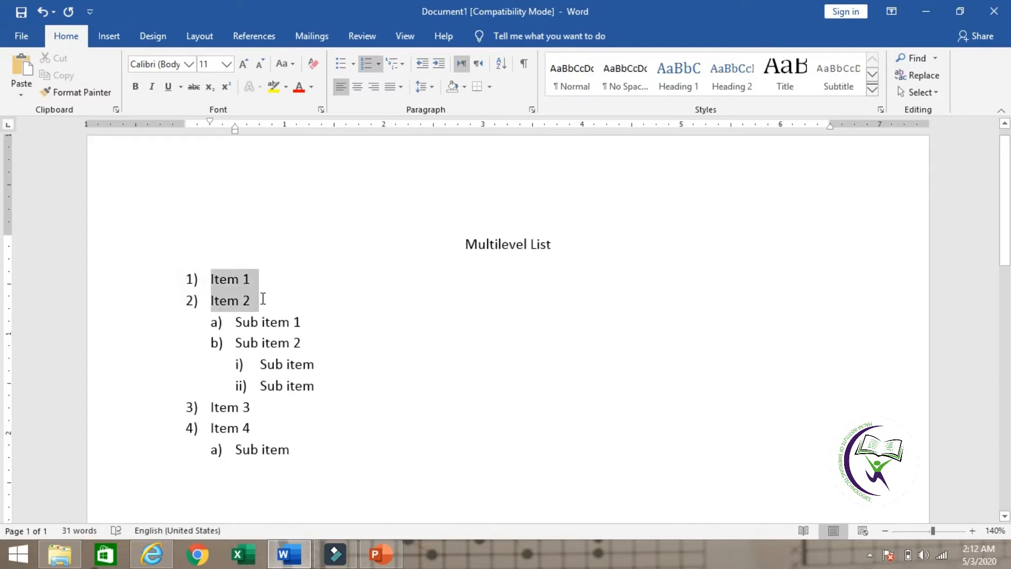
{"action": "left_click_drag", "start_coordinate": [235, 324], "coordinate": [329, 344]}
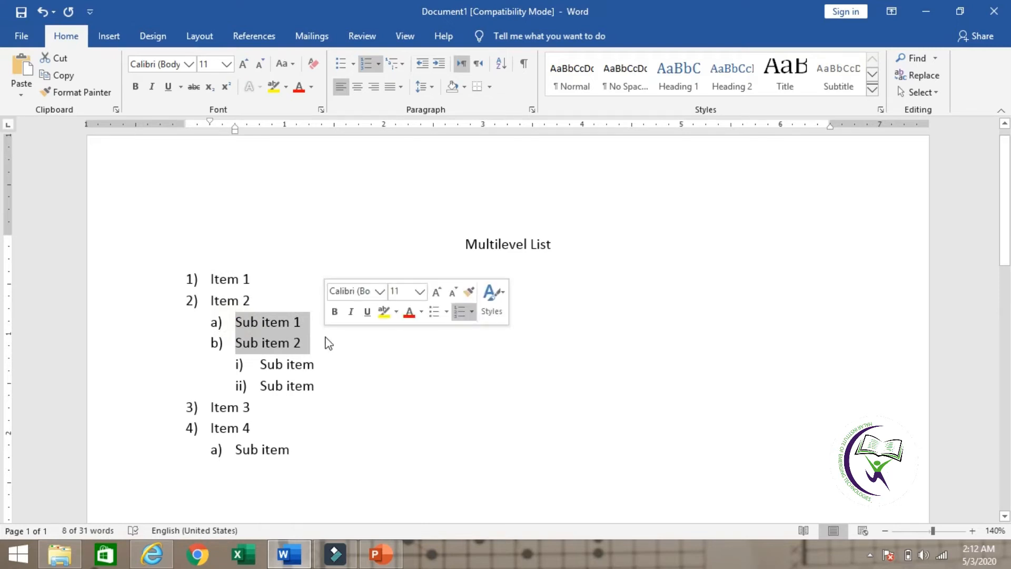
{"action": "left_click_drag", "start_coordinate": [260, 364], "coordinate": [319, 387]}
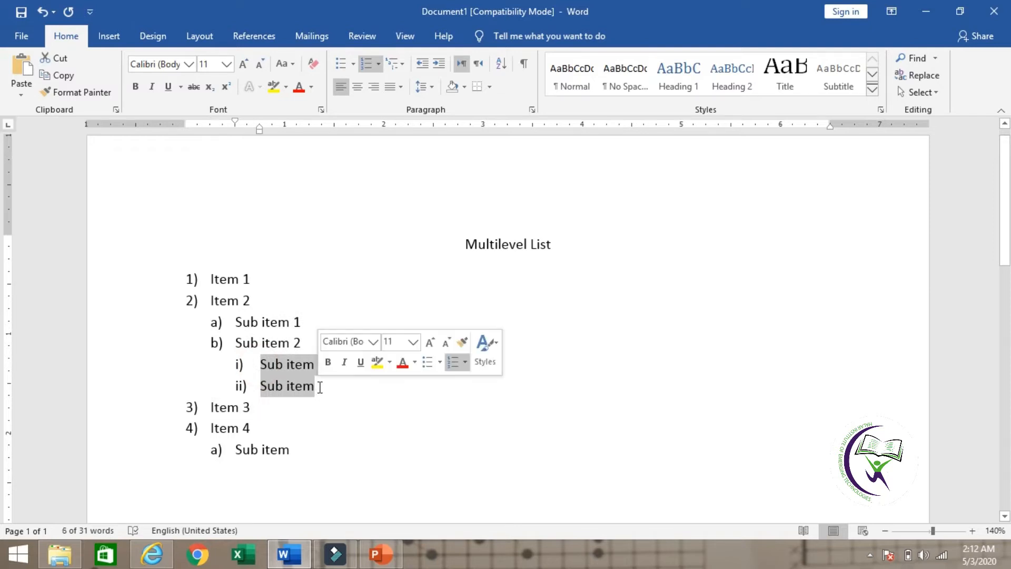
{"action": "left_click", "coordinate": [318, 442]}
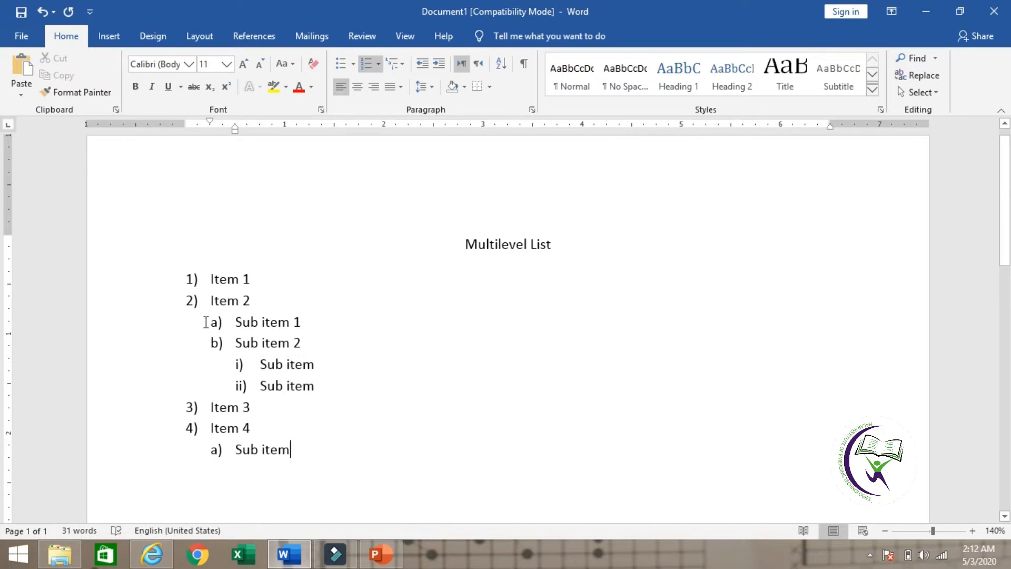
{"action": "left_click_drag", "start_coordinate": [204, 322], "coordinate": [278, 324]}
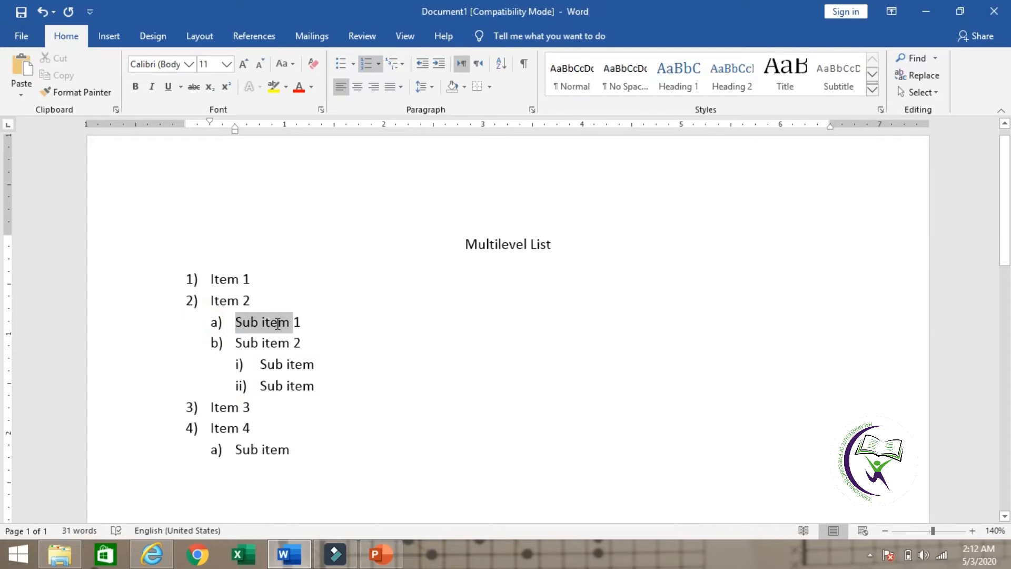
{"action": "left_click", "coordinate": [211, 407]}
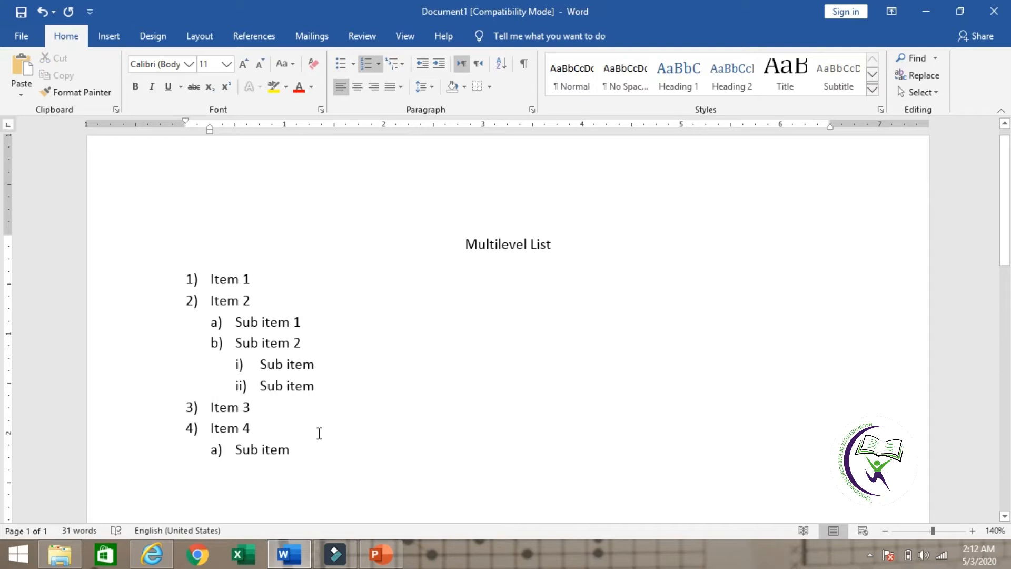
End the multilevel list after the last Sub item and start a plain, unindented paragraph below it
{"action": "left_click", "coordinate": [305, 448]}
{"action": "key", "text": "Return"}
{"action": "key", "text": "BackSpace"}
{"action": "key", "text": "BackSpace"}
{"action": "key", "text": "BackSpace"}
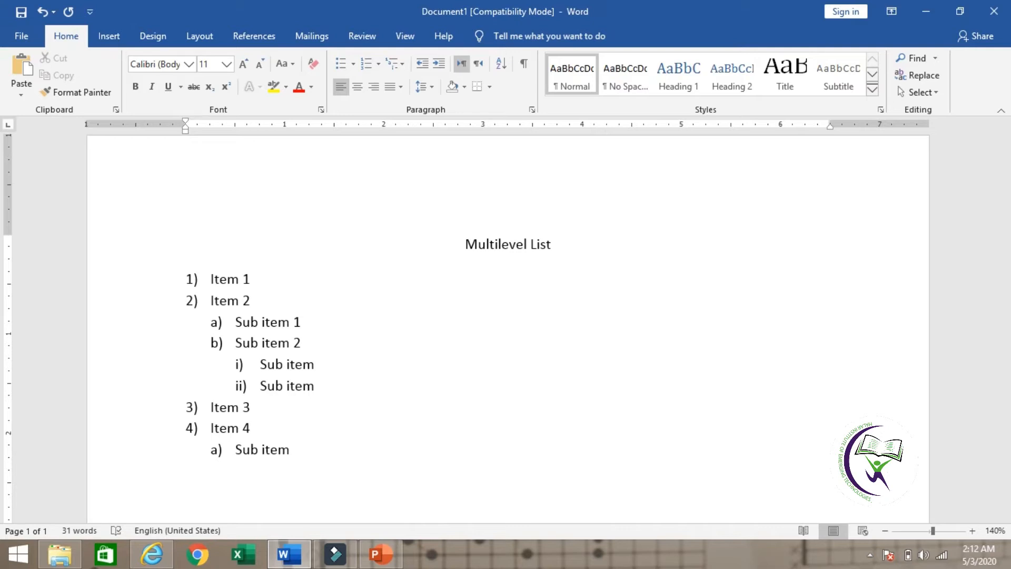
Add the centered heading "Change Case" and start a left-aligned line below it
{"action": "type", "text": "Change Case"}
{"action": "key", "text": "ctrl+e"}
{"action": "key", "text": "Return"}
{"action": "key", "text": "ctrl+l"}
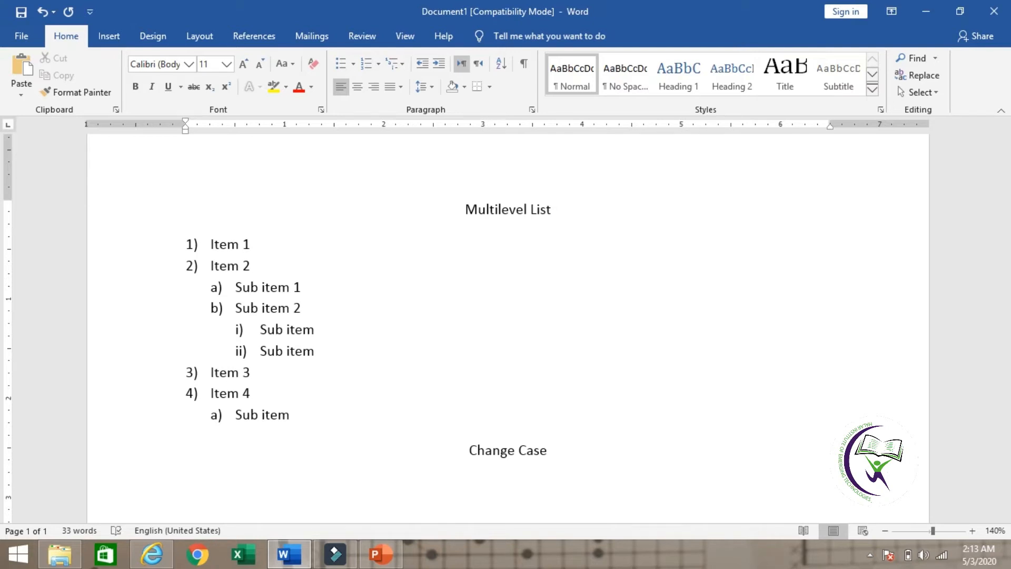
Start a 1. 2. 3. numbered list under the Change Case heading with "Upper Case" as its first entry
{"action": "type", "text": "1."}
{"action": "key", "text": "BackSpace"}
{"action": "key", "text": "BackSpace"}
{"action": "type", "text": "1. "}
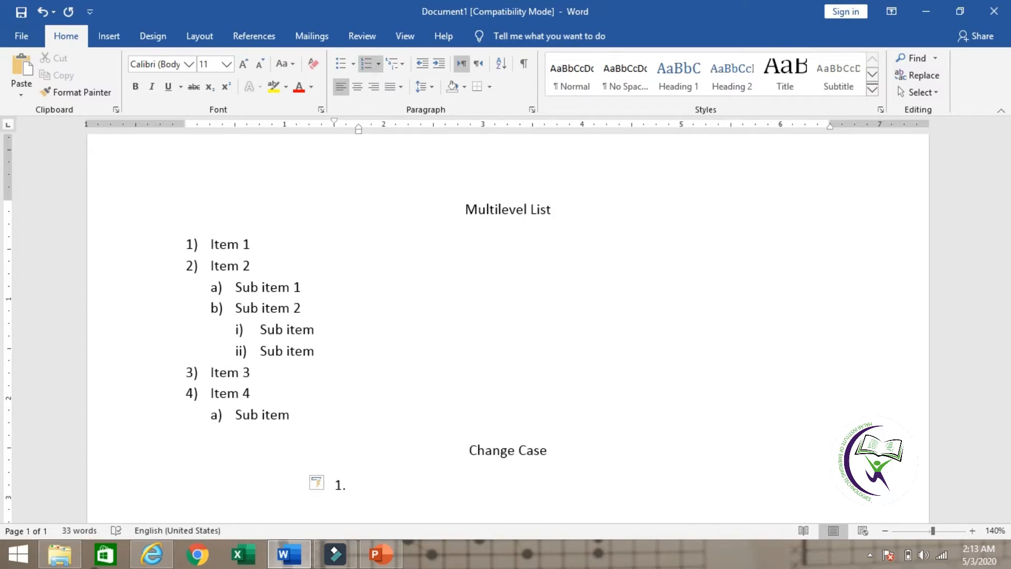
{"action": "type", "text": "Upper Case"}
{"action": "key", "text": "Return"}
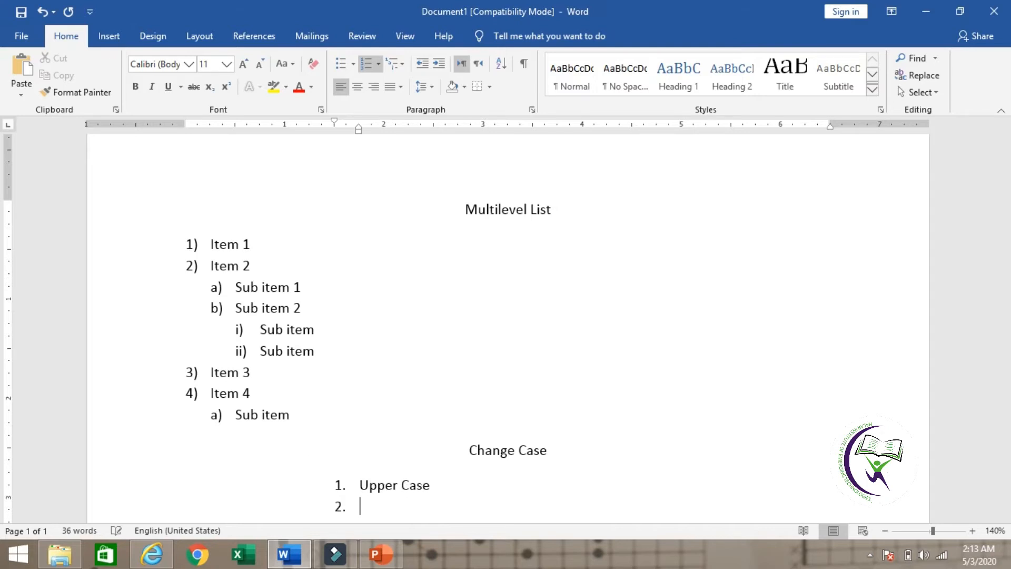
Add "Lower Case" and "Proper Case" as list entries 2 and 3, minimizing the browser window that pops up
{"action": "type", "text": "Lower Case"}
{"action": "key", "text": "Return"}
{"action": "type", "text": "Prp"}
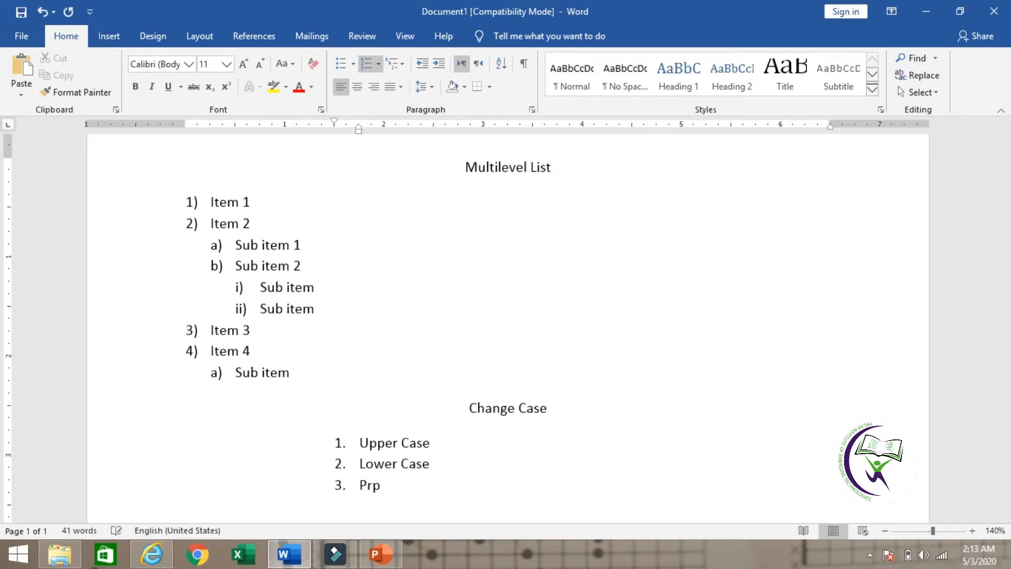
{"action": "key", "text": "BackSpace"}
{"action": "type", "text": "oper Ca"}
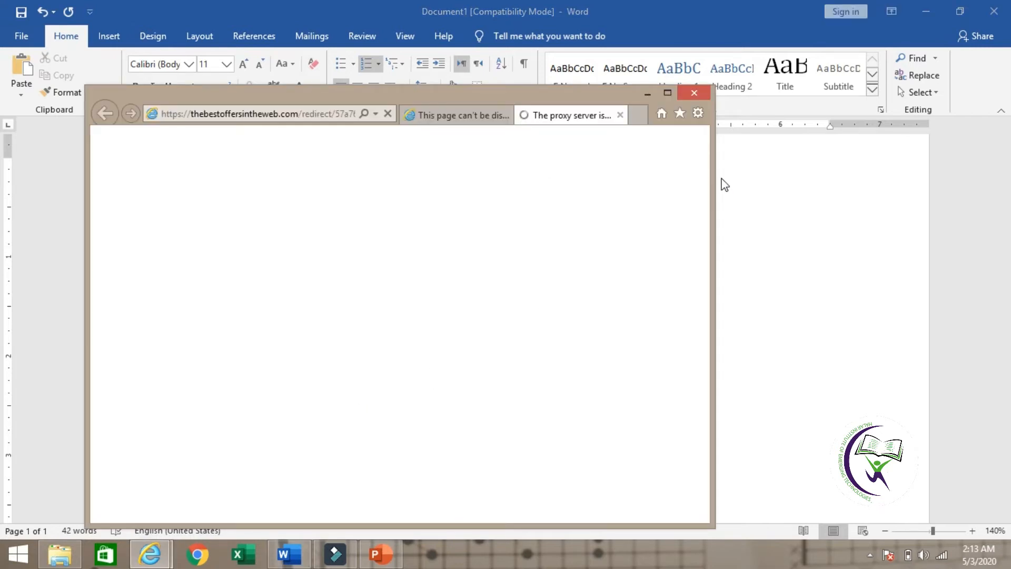
{"action": "left_click", "coordinate": [648, 97]}
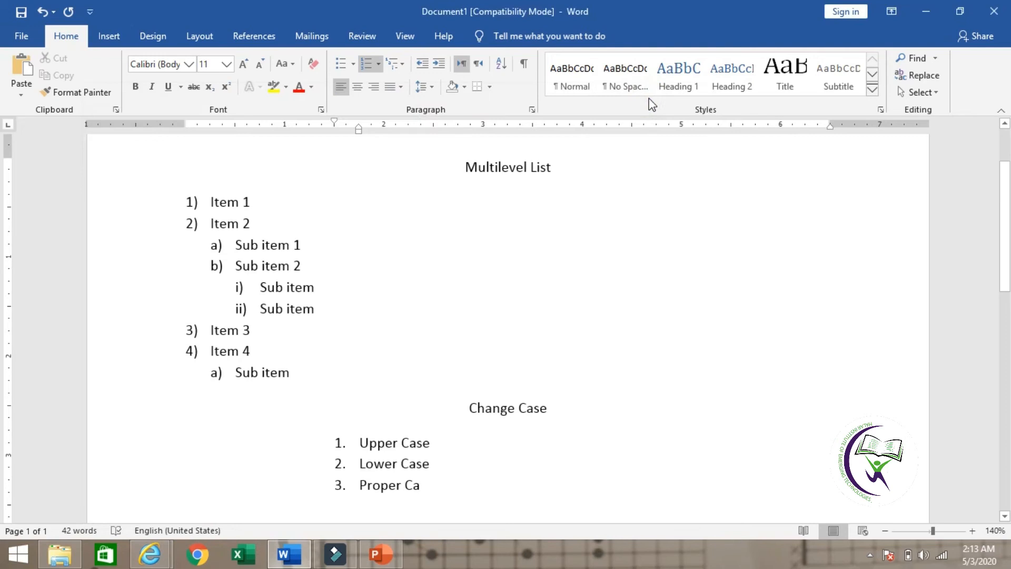
{"action": "type", "text": "se"}
{"action": "key", "text": "Return"}
End the numbered list after Proper Case and start a plain, unindented paragraph below it
{"action": "left_click", "coordinate": [442, 482]}
{"action": "key", "text": "Tab"}
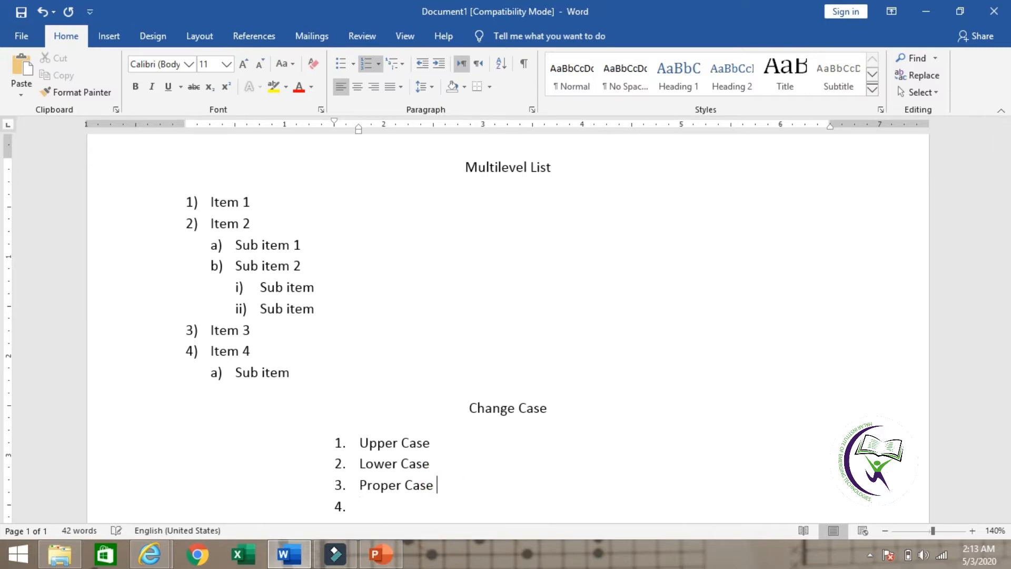
{"action": "key", "text": "Down"}
{"action": "key", "text": "Return"}
{"action": "key", "text": "Return"}
{"action": "key", "text": "BackSpace"}
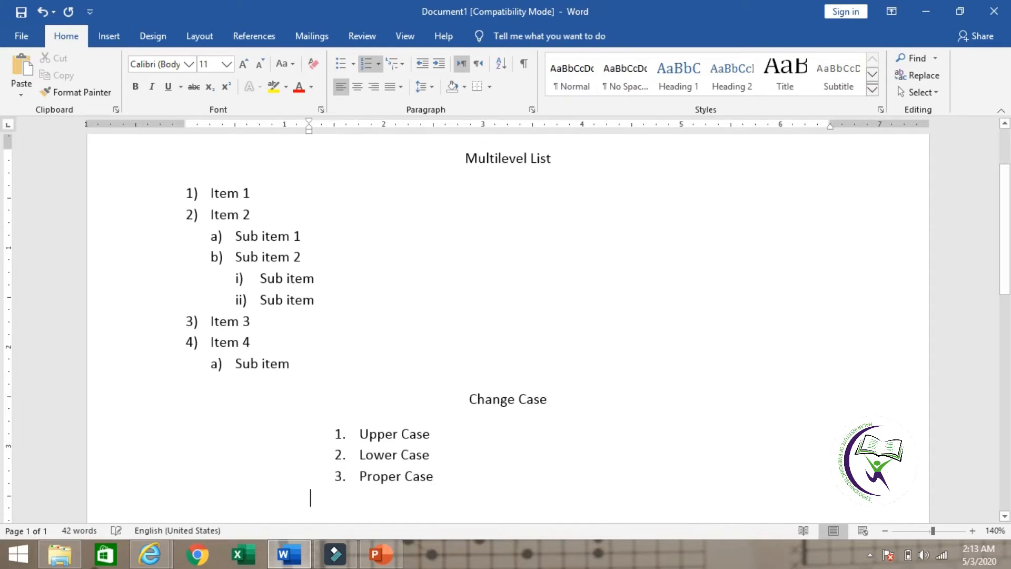
{"action": "key", "text": "BackSpace"}
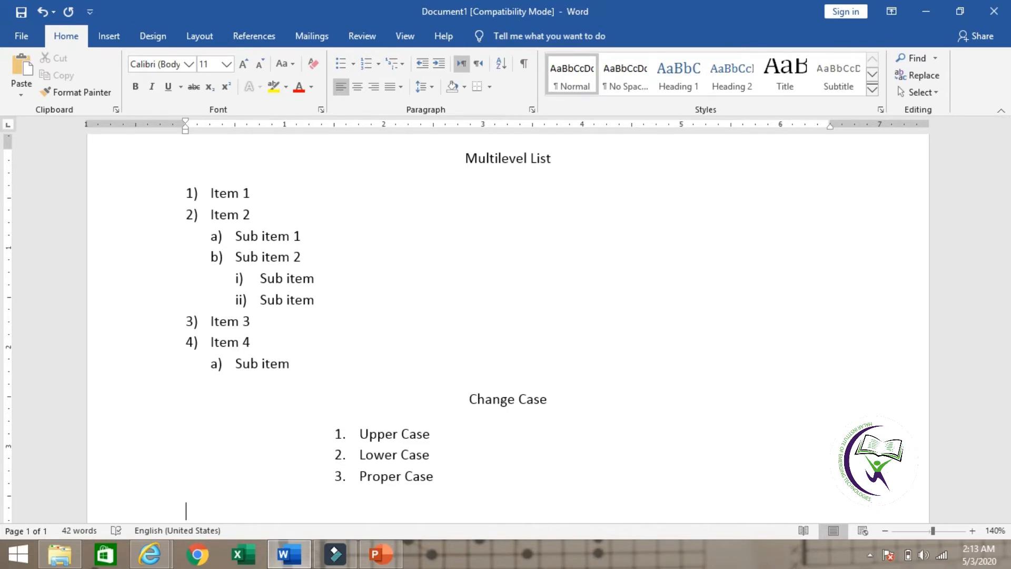
Write "Halar Institute Of Emerging Technologies" below the numbered list and convert the line to Sentence case
{"action": "scroll", "coordinate": [443, 481], "scroll_direction": "down", "scroll_amount": 3}
{"action": "type", "text": "Halar Institute Of Emerging Technologies"}
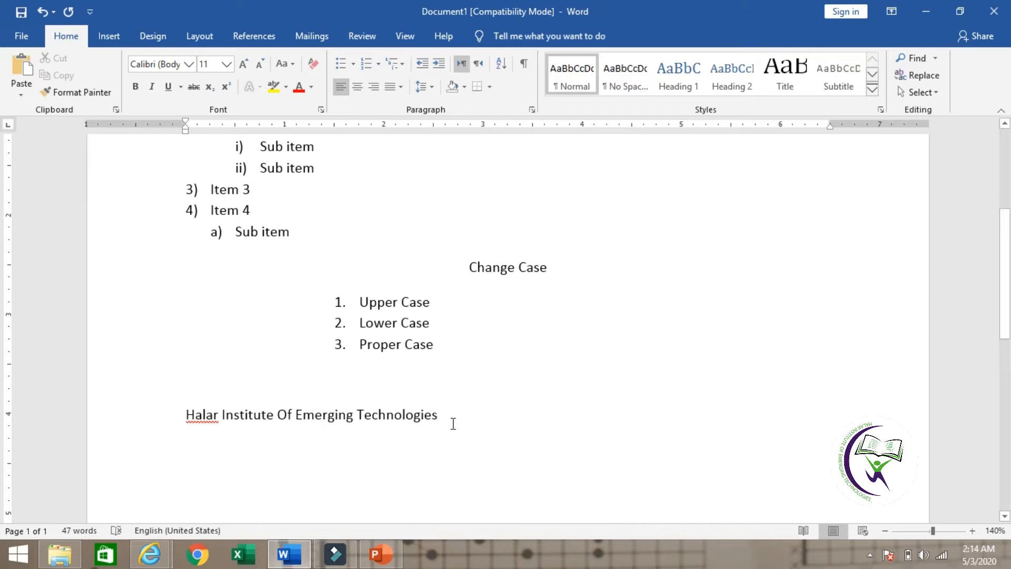
{"action": "left_click_drag", "start_coordinate": [439, 412], "coordinate": [185, 411]}
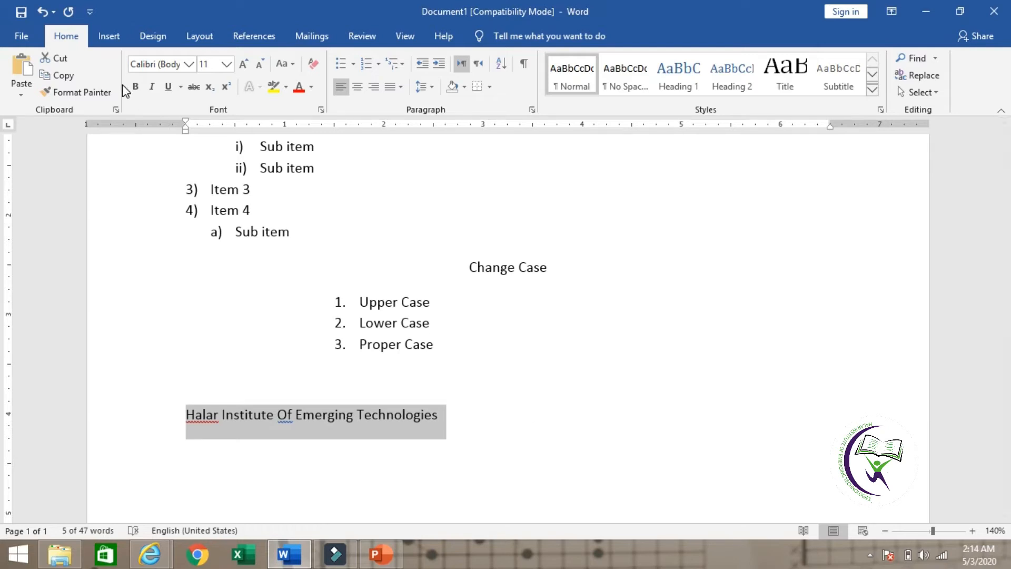
{"action": "left_click", "coordinate": [293, 65]}
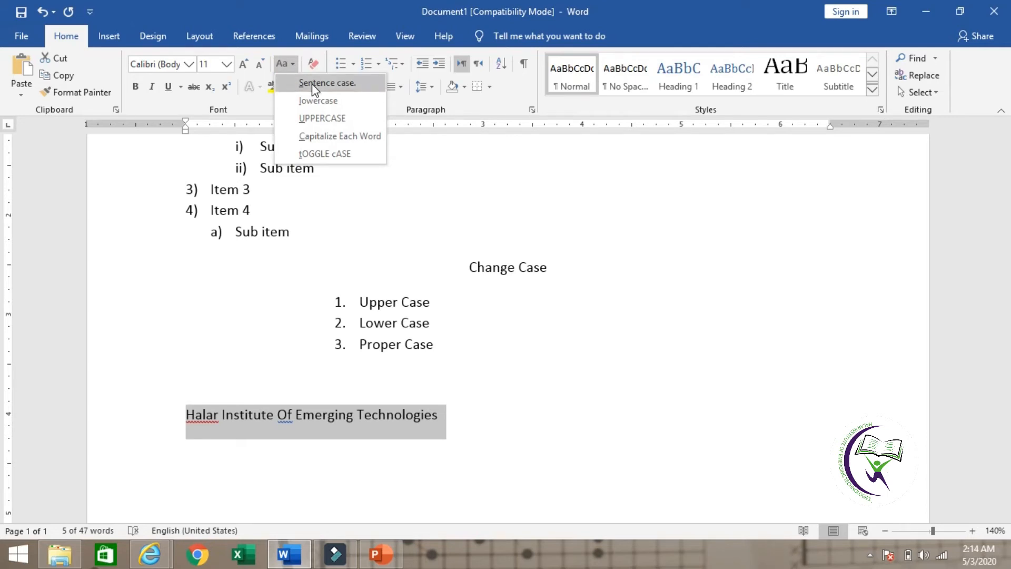
{"action": "left_click", "coordinate": [312, 84]}
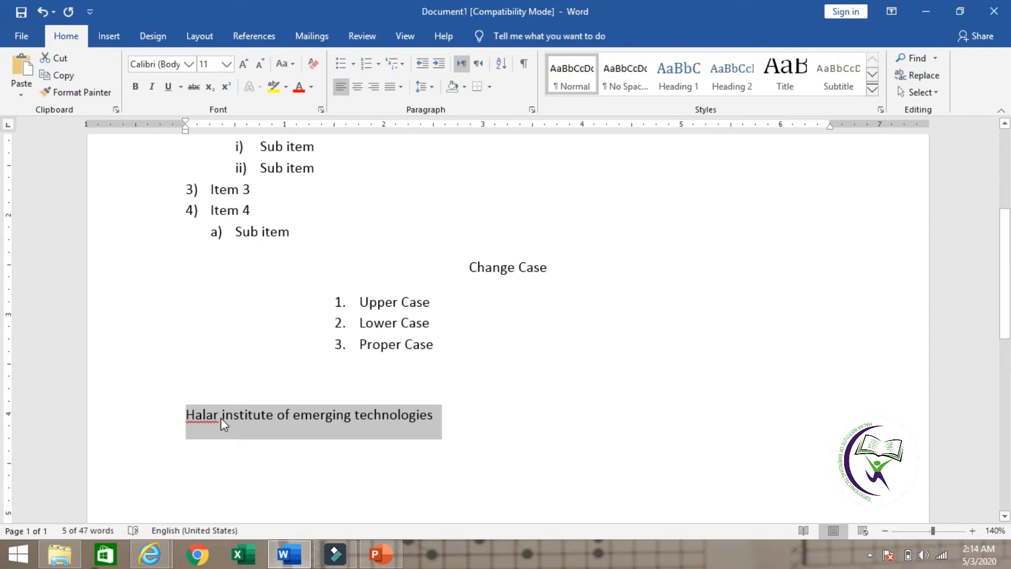
Label the converted line by adding a tab space and "=> Sentence Case" at its end
{"action": "left_click", "coordinate": [450, 416]}
{"action": "key", "text": "Tab"}
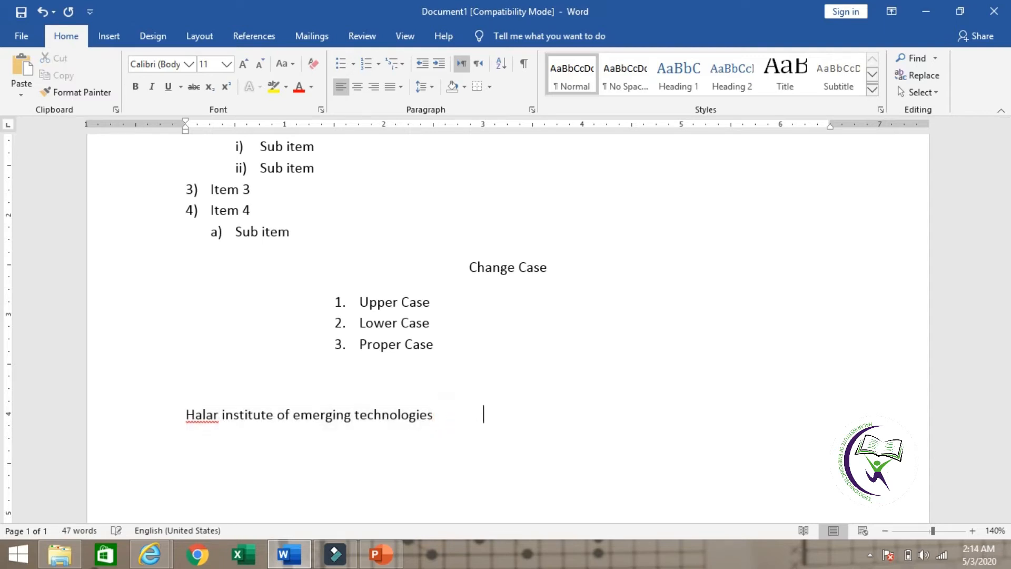
{"action": "type", "text": "=> Sentence Case"}
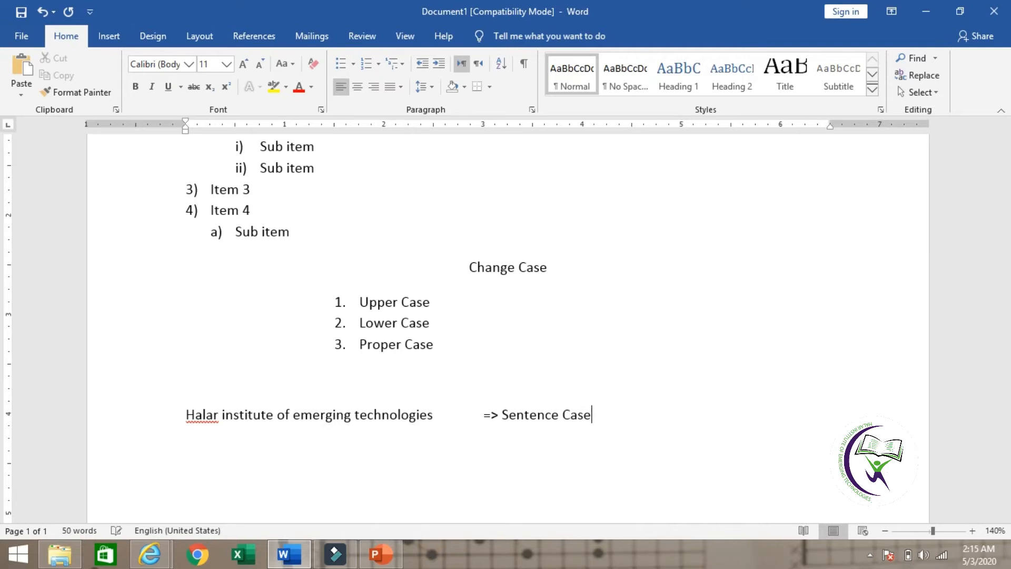
Copy the text "Halar institute of emerging technologies" without its label into a new paragraph below the Sentence Case line
{"action": "key", "text": "Return"}
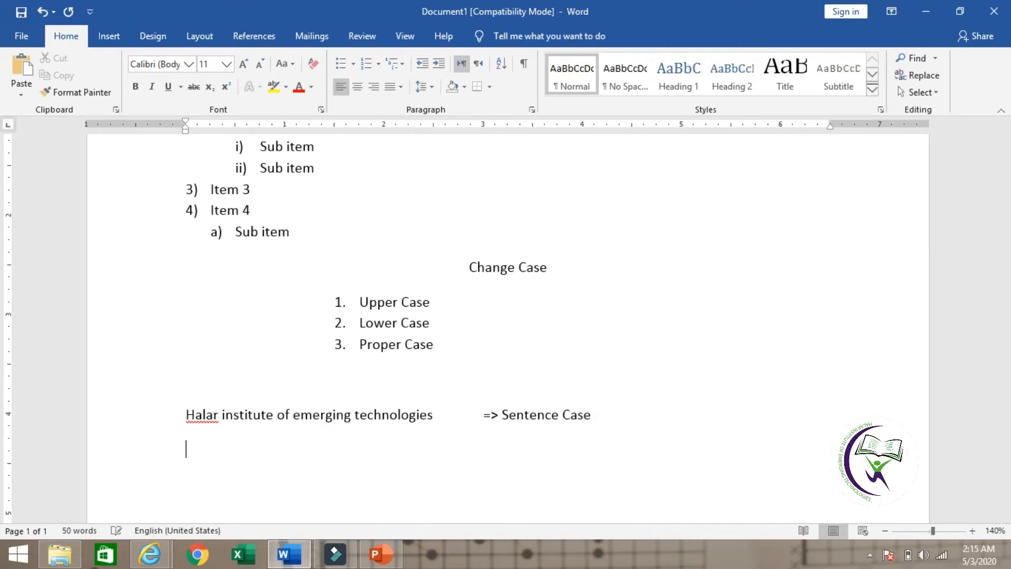
{"action": "double_click", "coordinate": [396, 414]}
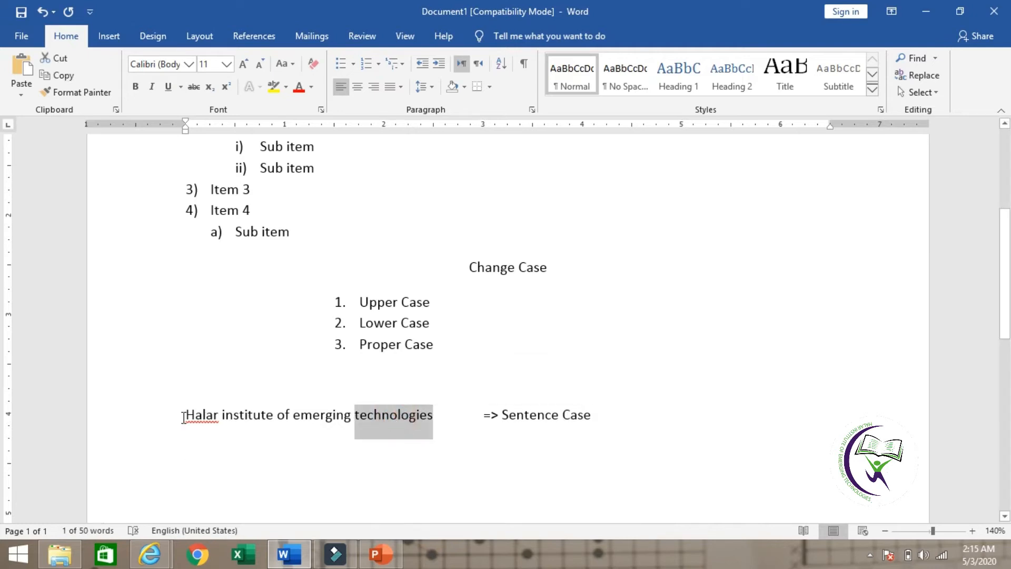
{"action": "left_click_drag", "start_coordinate": [182, 414], "coordinate": [445, 428]}
{"action": "key", "text": "ctrl+c"}
{"action": "left_click", "coordinate": [398, 444]}
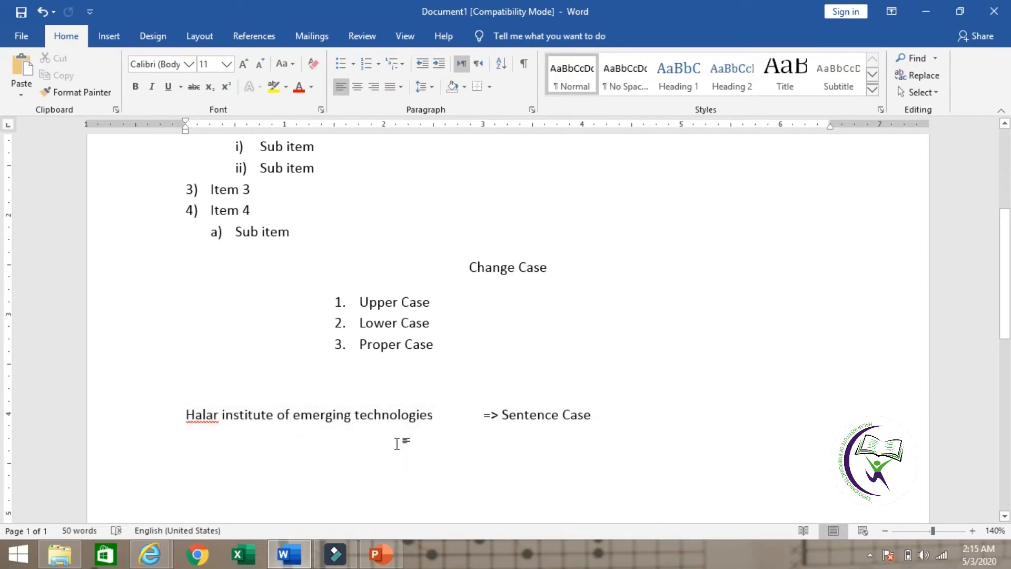
{"action": "key", "text": "ctrl+v"}
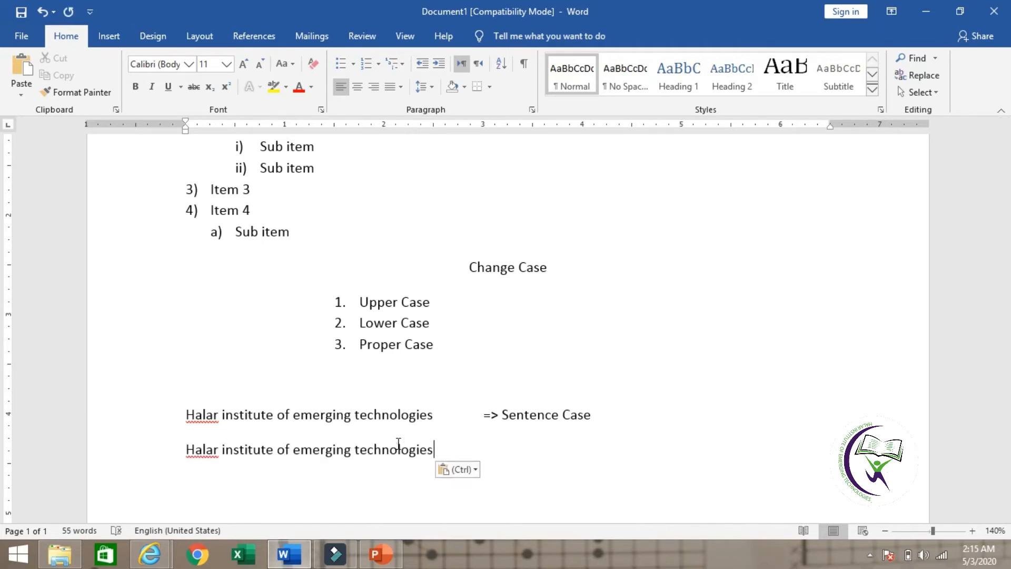
Convert the copied line to lowercase and label it with a tab space and "=> Lower Case" at its end
{"action": "triple_click", "coordinate": [398, 444]}
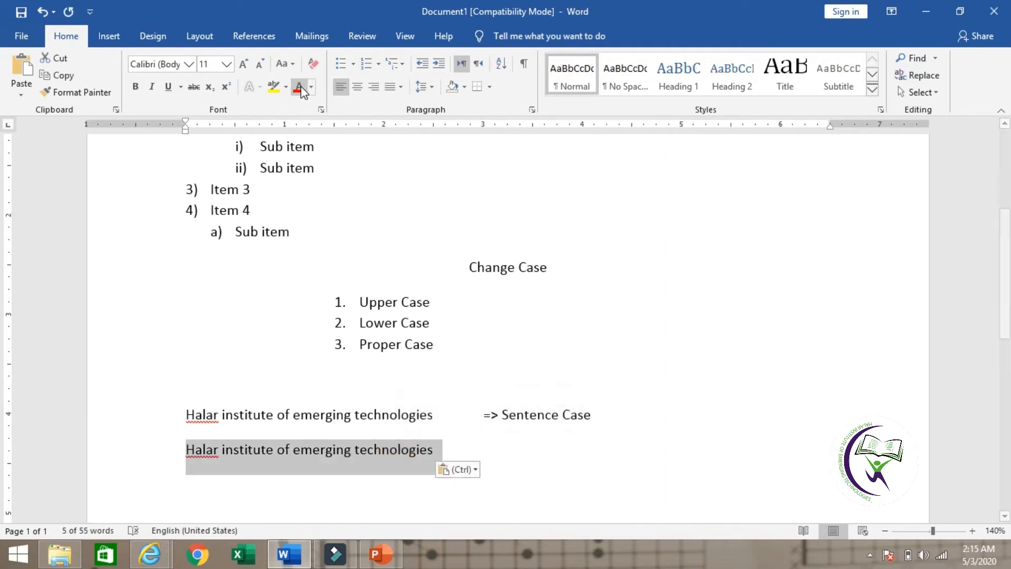
{"action": "left_click", "coordinate": [293, 65]}
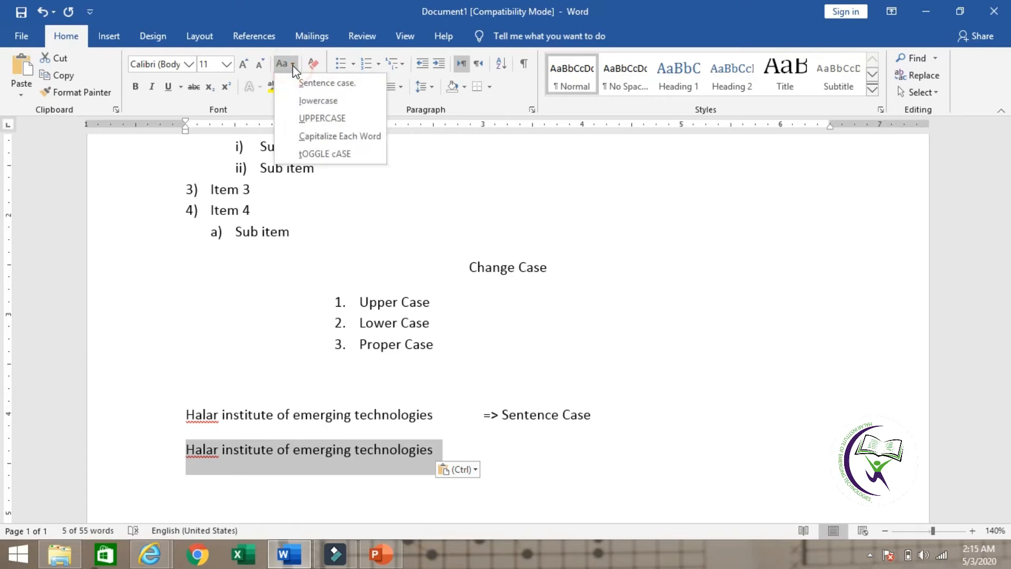
{"action": "left_click", "coordinate": [314, 100]}
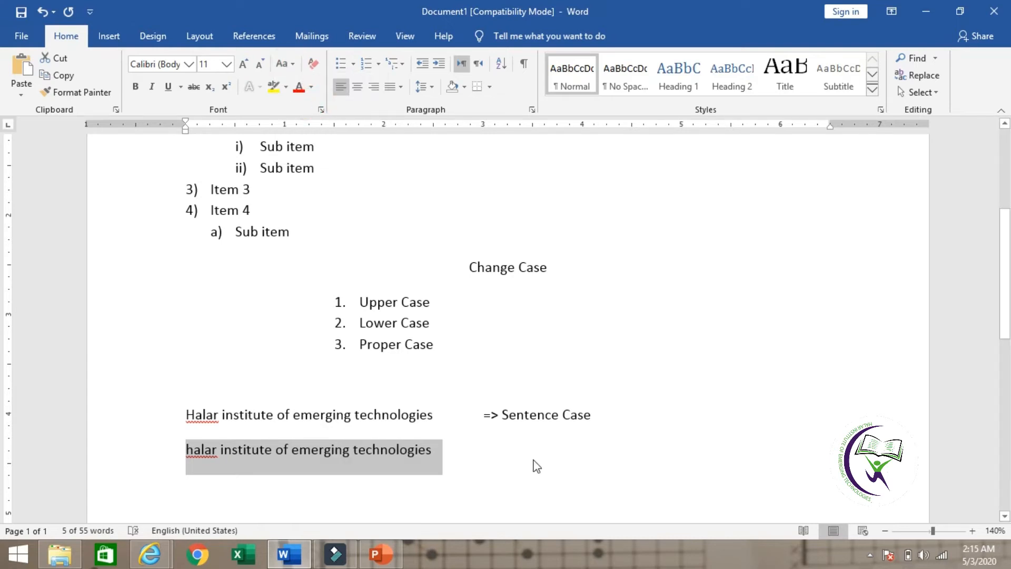
{"action": "left_click", "coordinate": [507, 451]}
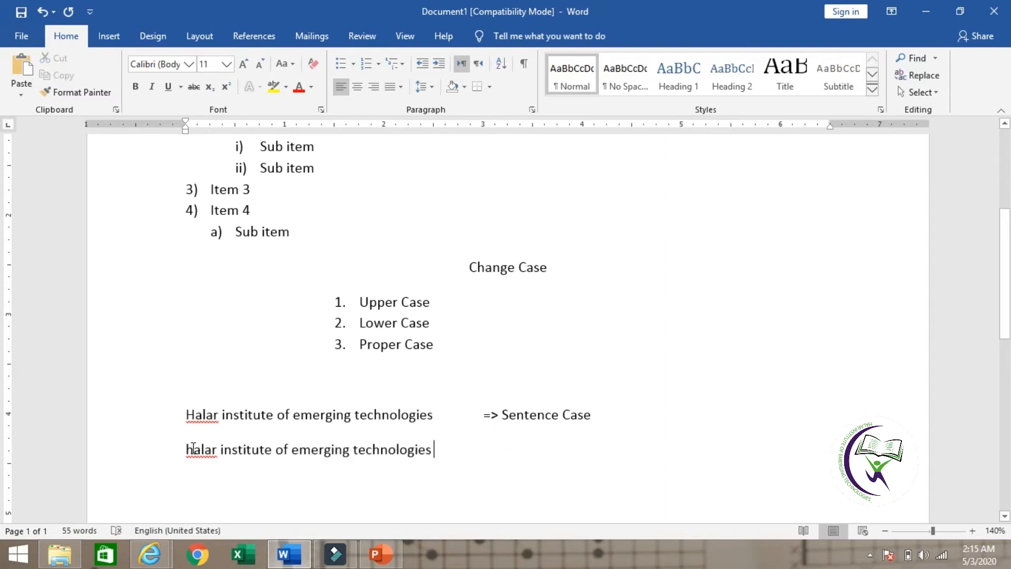
{"action": "key", "text": "Tab"}
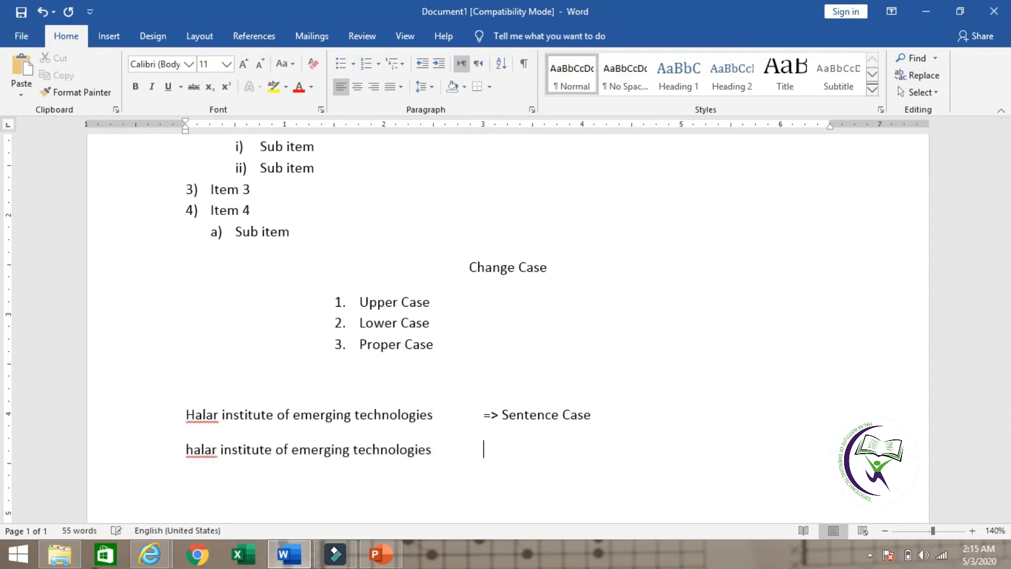
{"action": "type", "text": "=> Lower Case"}
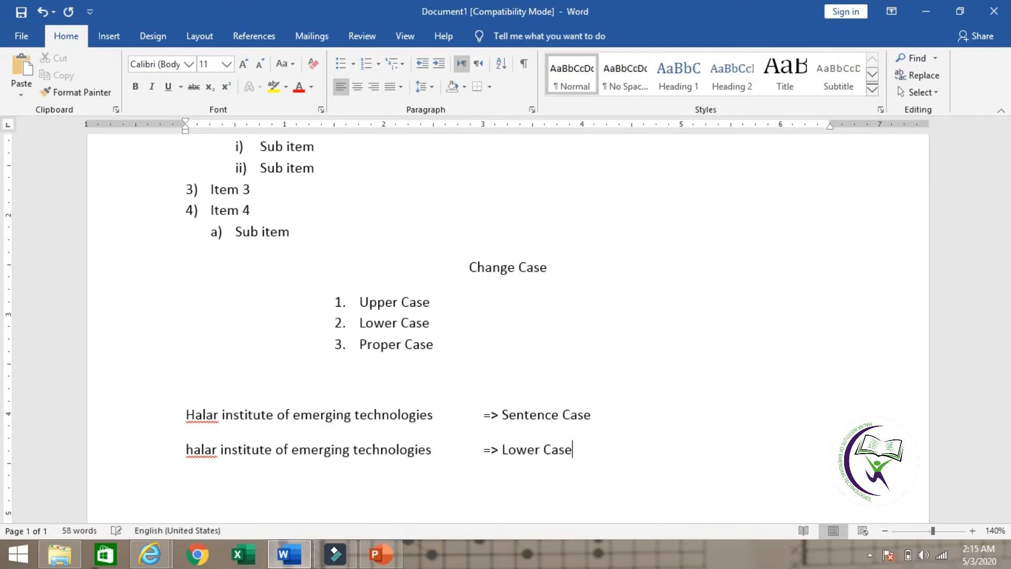
Add three more copies of "Halar institute of emerging technologies" as separate paragraphs below the Lower Case line
{"action": "double_click", "coordinate": [374, 454]}
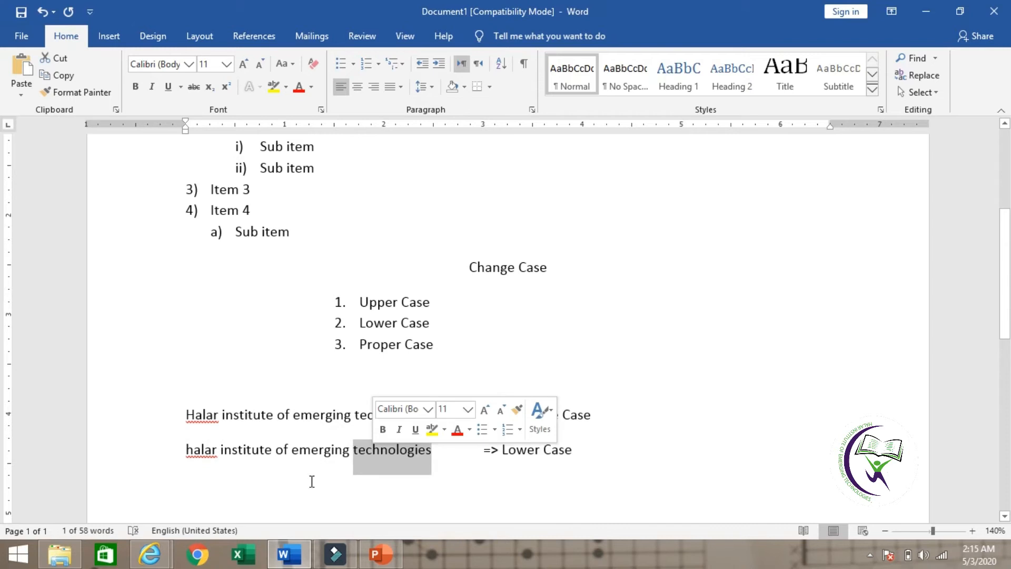
{"action": "left_click", "coordinate": [287, 481]}
{"action": "type", "text": "Halar institute of emerging technologies"}
{"action": "key", "text": "Return"}
{"action": "type", "text": "Halar institute of emerging technologies"}
{"action": "key", "text": "Return"}
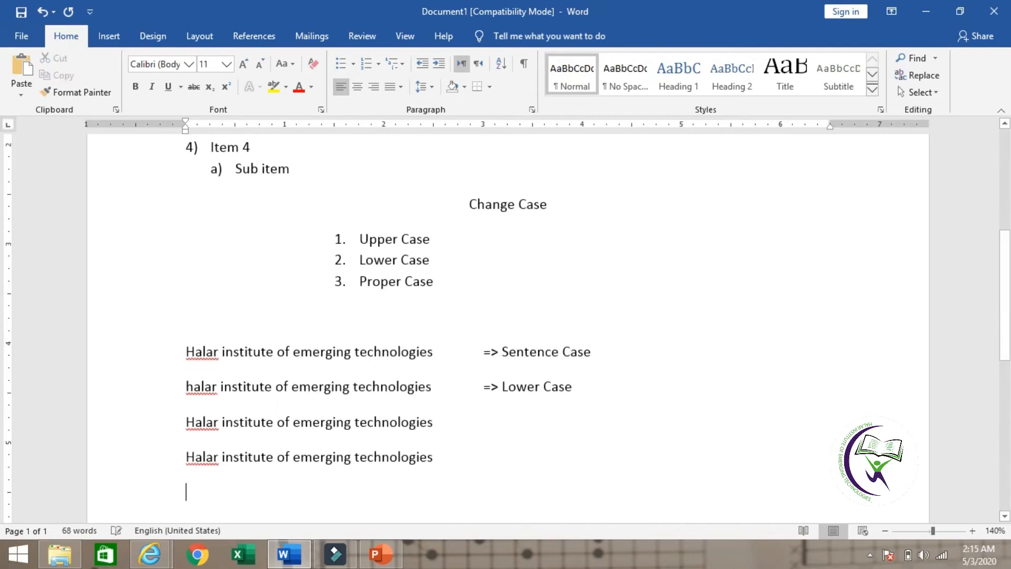
{"action": "type", "text": "Halar institute of emerging technologies"}
Convert the third sample line to UPPERCASE and label it with a tab space and "=> Upper Case"
{"action": "left_click", "coordinate": [496, 410]}
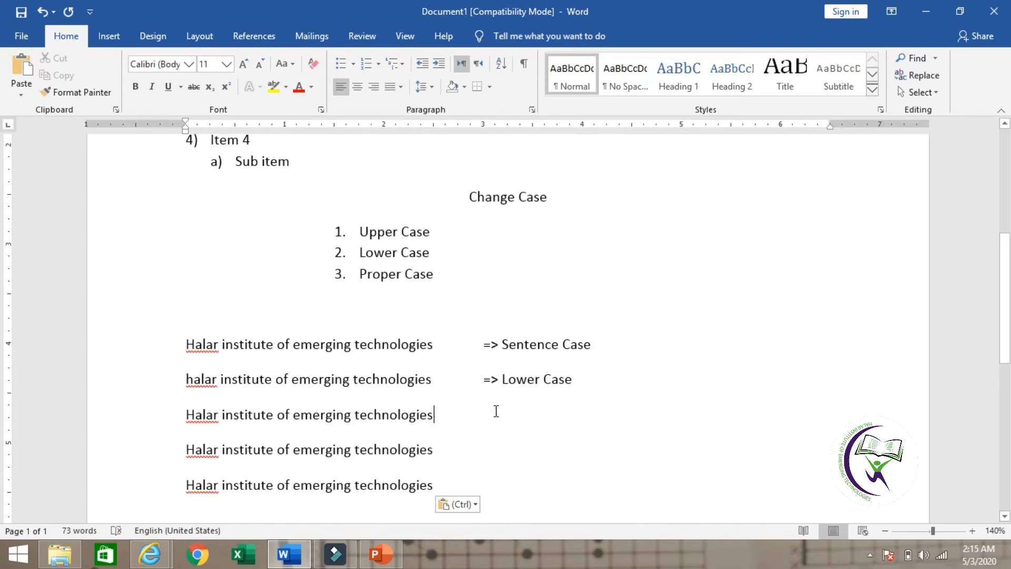
{"action": "double_click", "coordinate": [290, 417]}
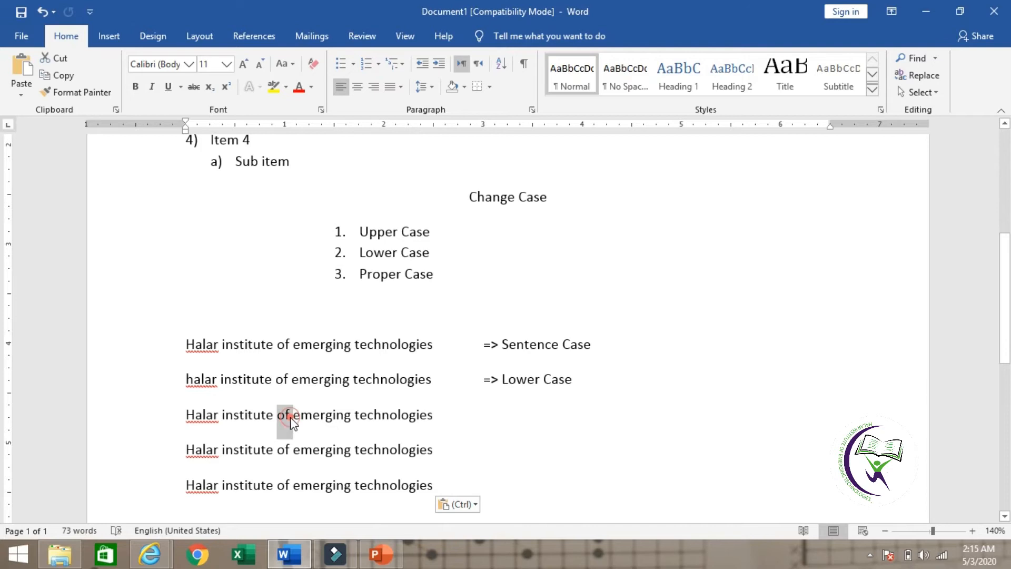
{"action": "triple_click", "coordinate": [289, 417]}
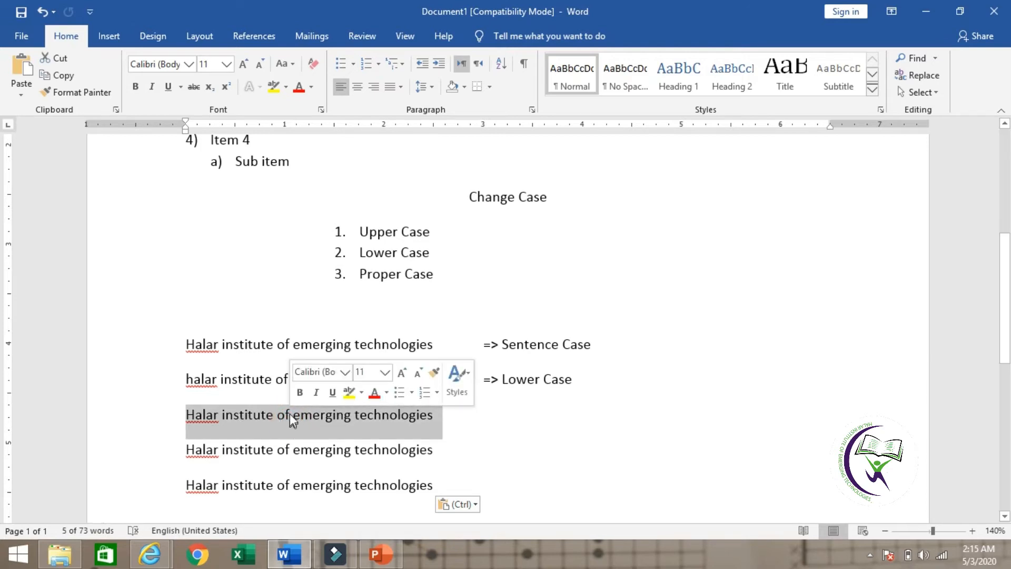
{"action": "left_click", "coordinate": [292, 66]}
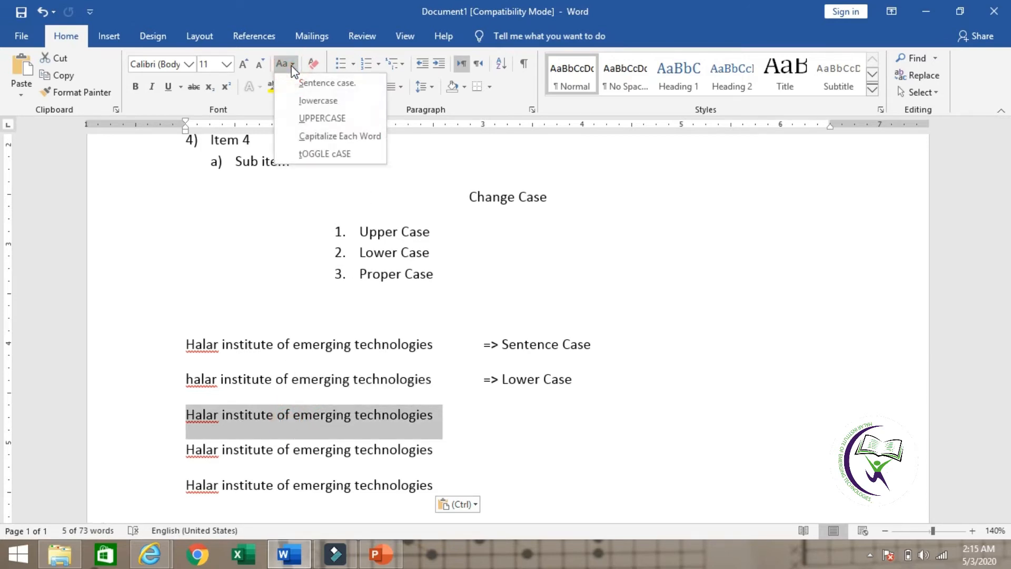
{"action": "left_click", "coordinate": [310, 119]}
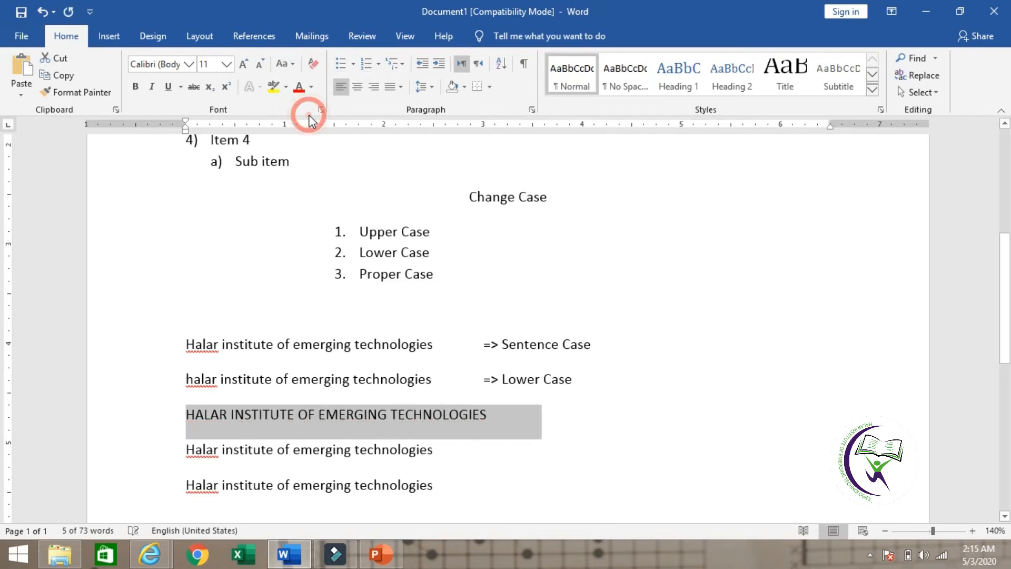
{"action": "left_click", "coordinate": [590, 413]}
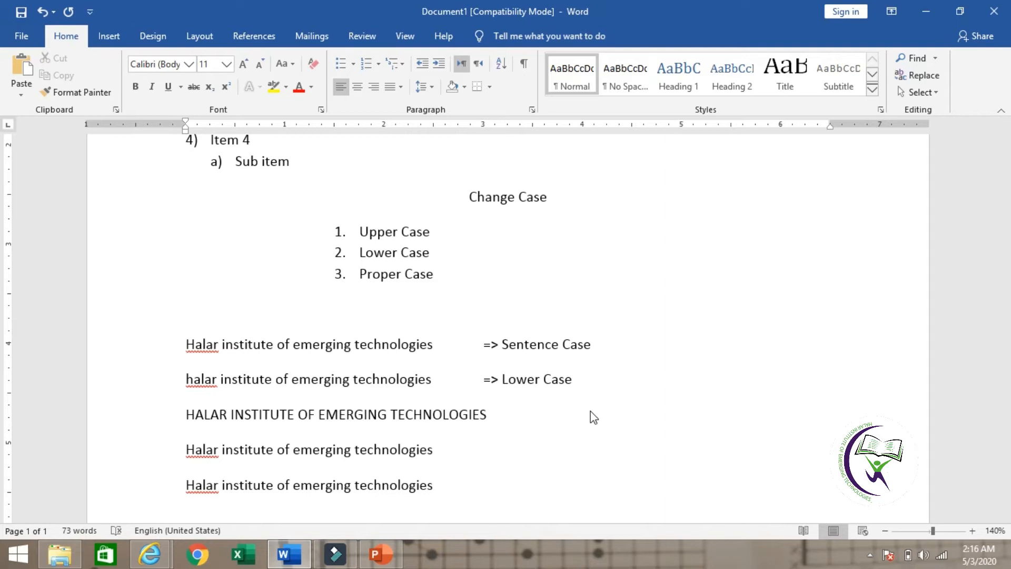
{"action": "key", "text": "Tab"}
{"action": "type", "text": "=> Upper Case"}
Label the fourth sample line with "=> Capitalized Each letter", aligned under the Upper Case label
{"action": "key", "text": "Tab"}
{"action": "type", "text": "=> Ca"}
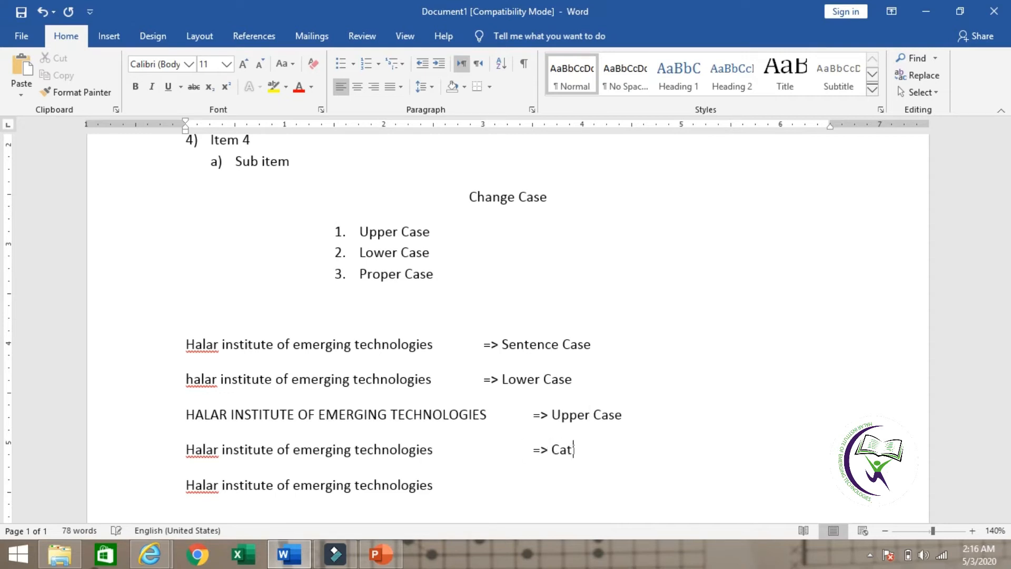
{"action": "key", "text": "BackSpace"}
{"action": "type", "text": "pitalized E"}
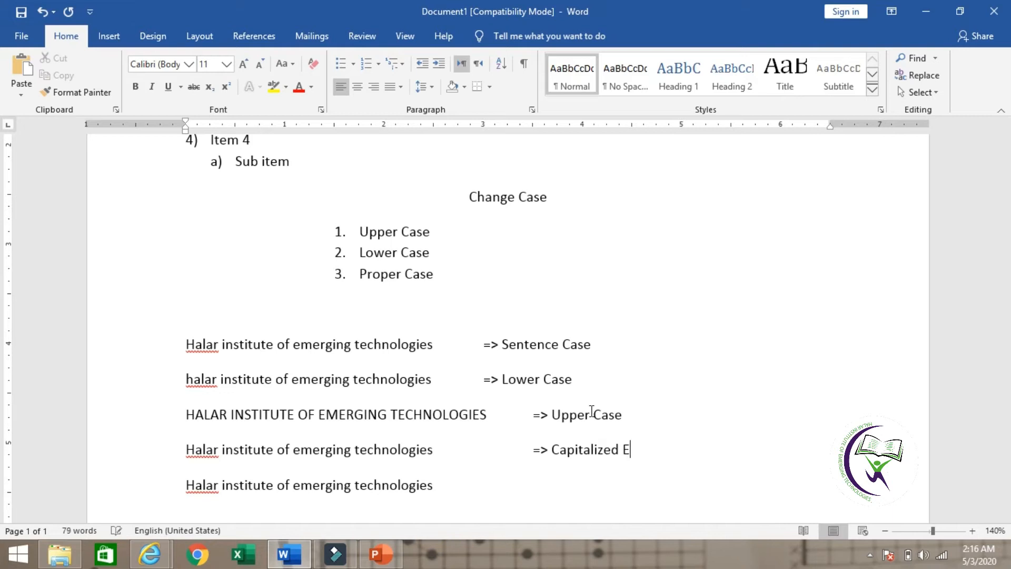
{"action": "type", "text": "ach letter"}
Apply Capitalize Each Word to the fourth line's institute text and remove the extra tab before its label
{"action": "double_click", "coordinate": [191, 450]}
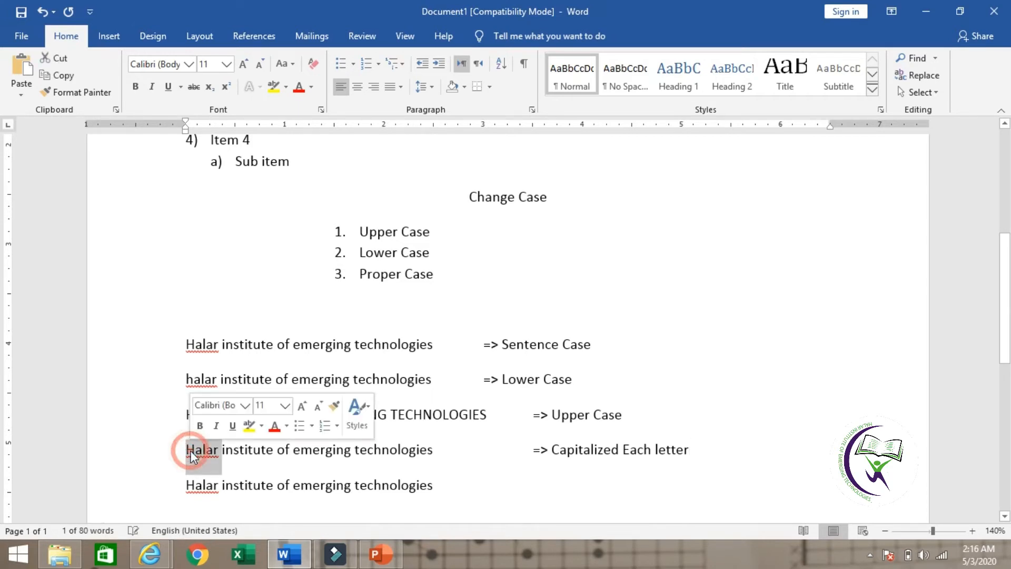
{"action": "right_click", "coordinate": [232, 457]}
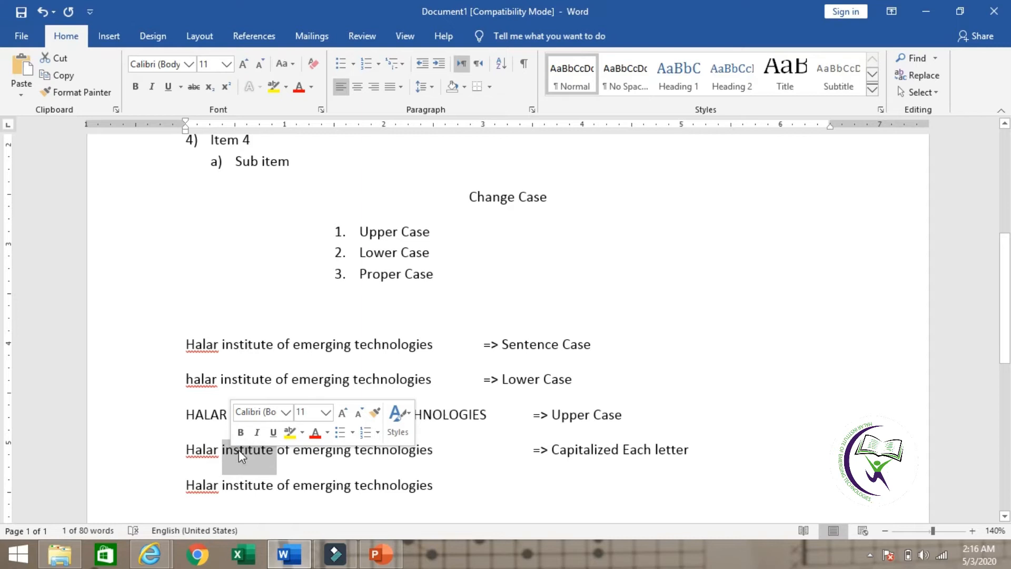
{"action": "left_click_drag", "start_coordinate": [184, 449], "coordinate": [435, 448]}
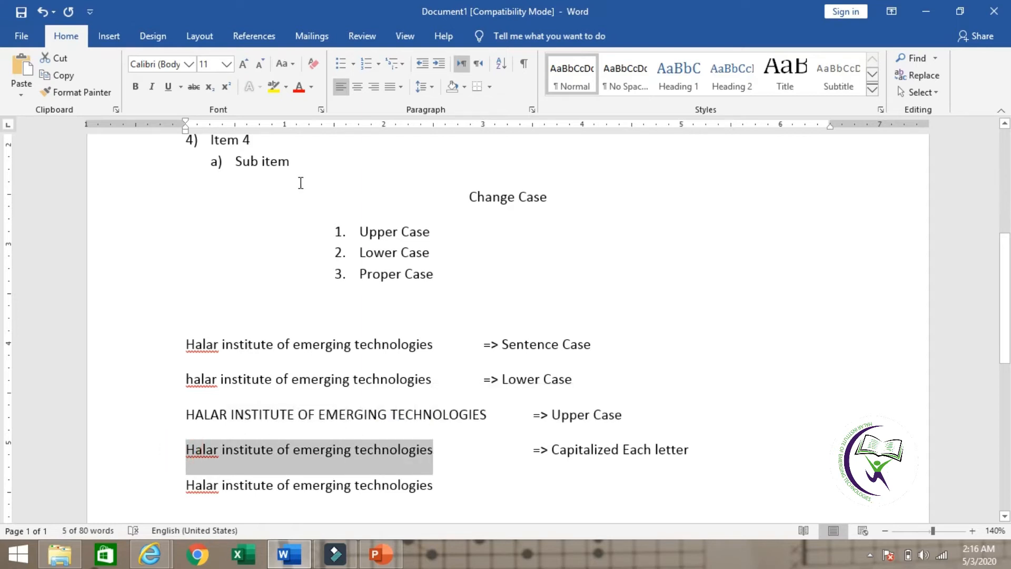
{"action": "left_click", "coordinate": [295, 64]}
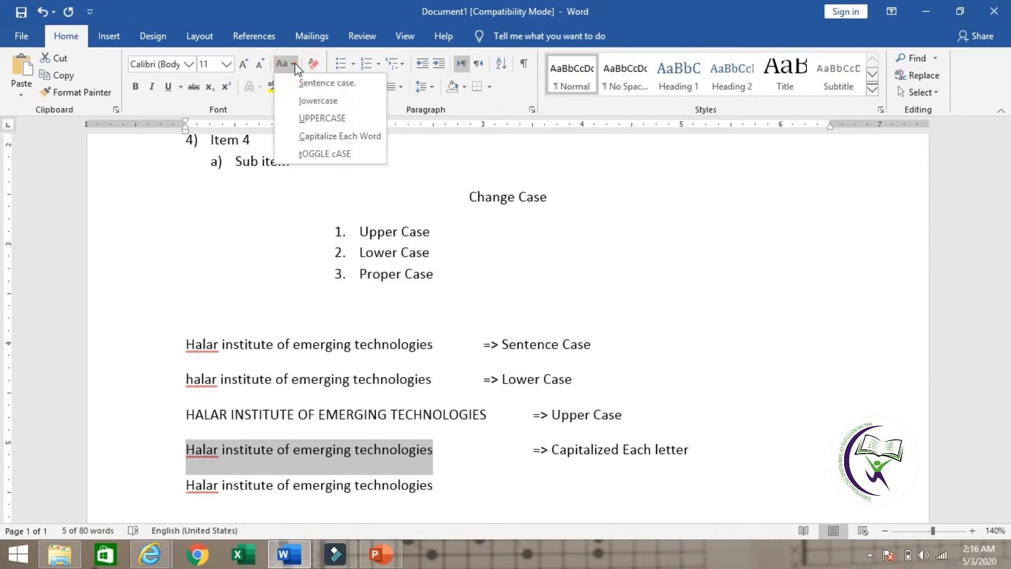
{"action": "left_click", "coordinate": [332, 138]}
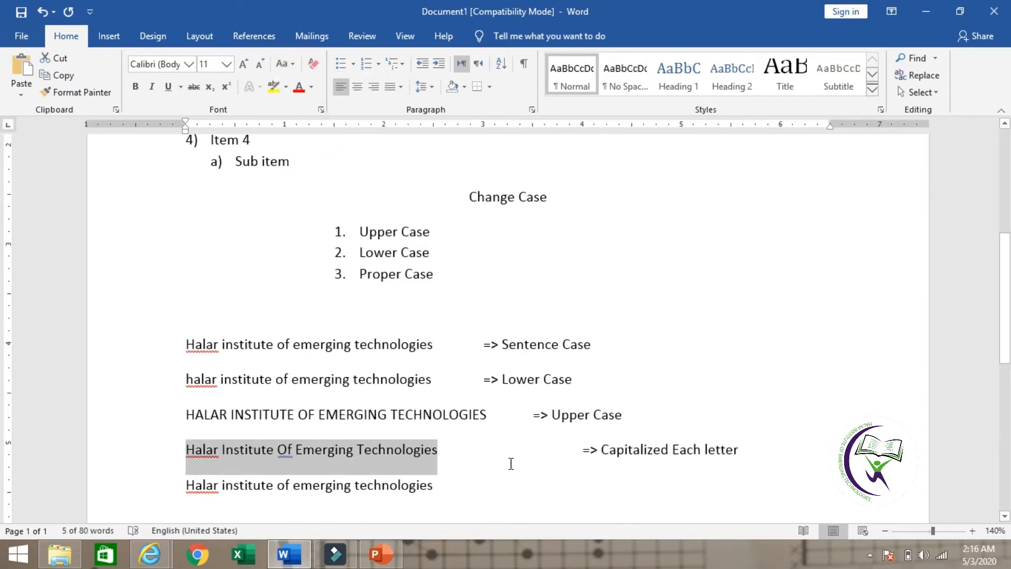
{"action": "left_click", "coordinate": [538, 454]}
{"action": "left_click", "coordinate": [575, 450]}
{"action": "key", "text": "BackSpace"}
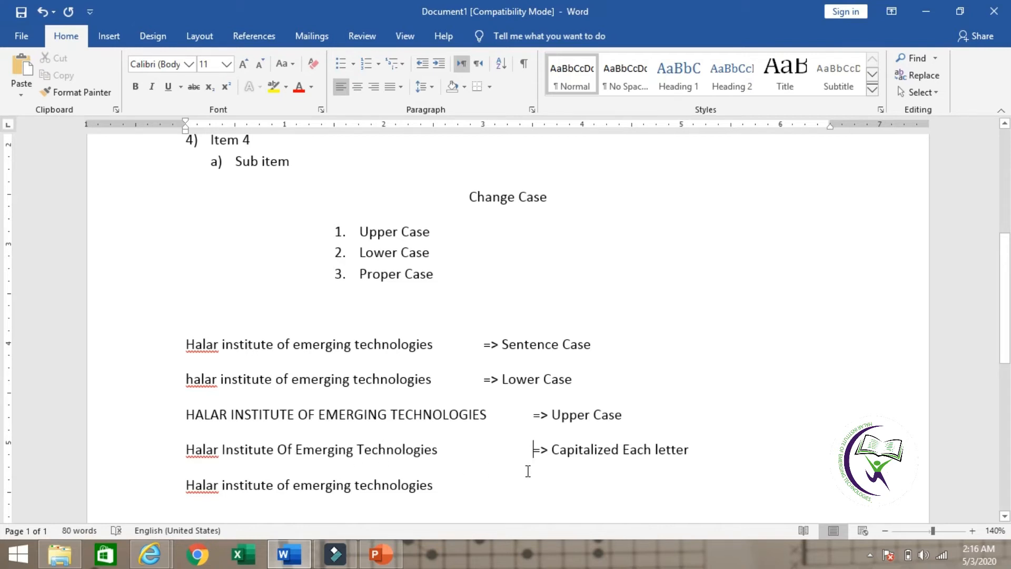
Apply tOGGLE cASE to the last sample line and label it with a tab space and "=> Toggle Case"
{"action": "triple_click", "coordinate": [375, 480]}
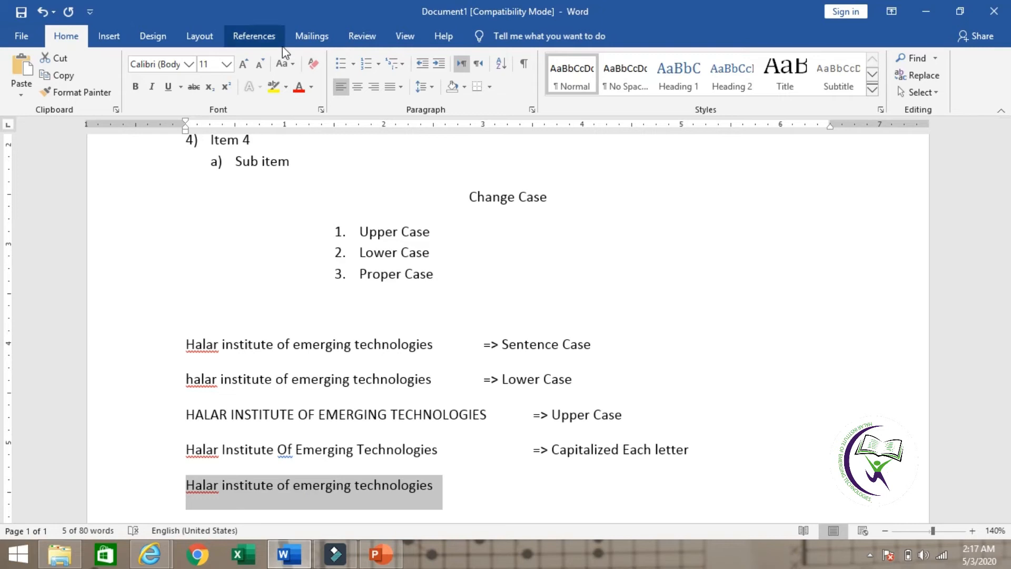
{"action": "left_click", "coordinate": [297, 64]}
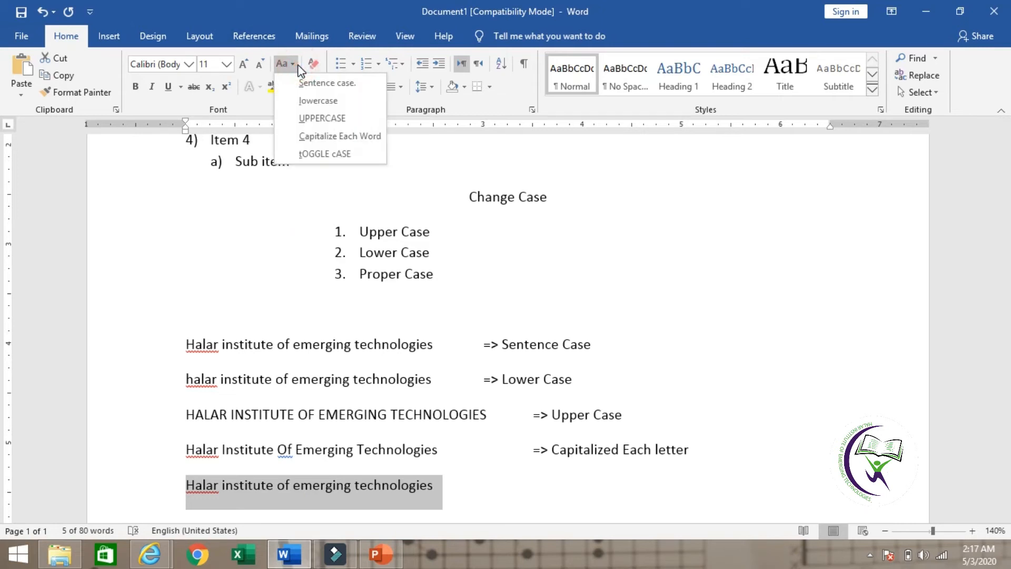
{"action": "left_click", "coordinate": [326, 156]}
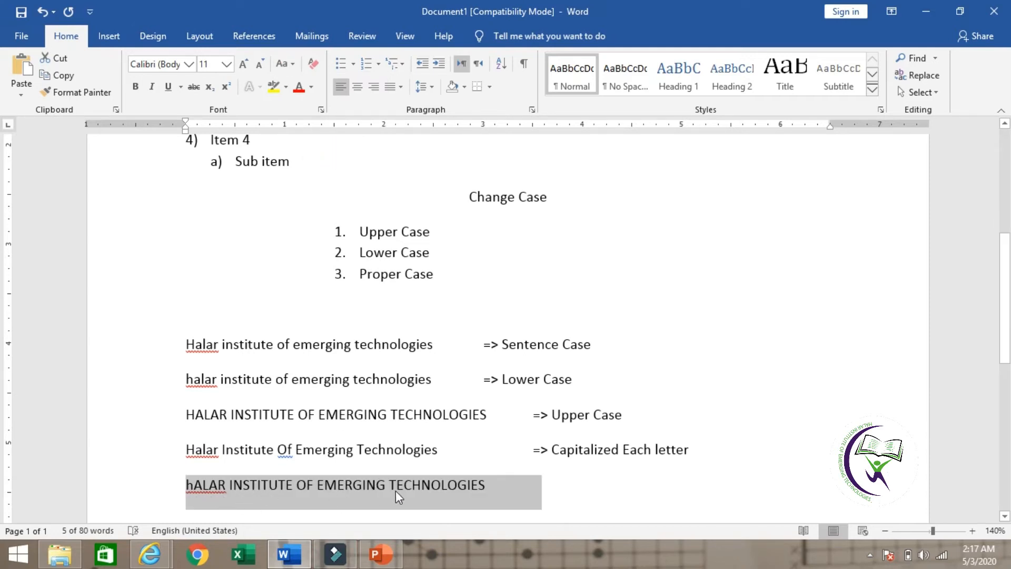
{"action": "left_click", "coordinate": [500, 494]}
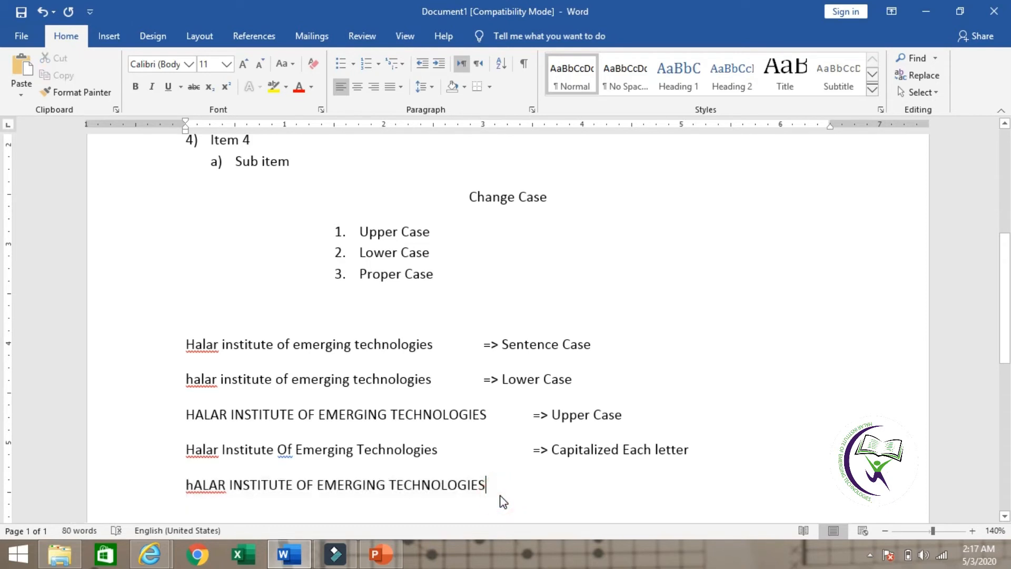
{"action": "left_click", "coordinate": [292, 63]}
{"action": "left_click", "coordinate": [296, 69]}
{"action": "key", "text": "Tab"}
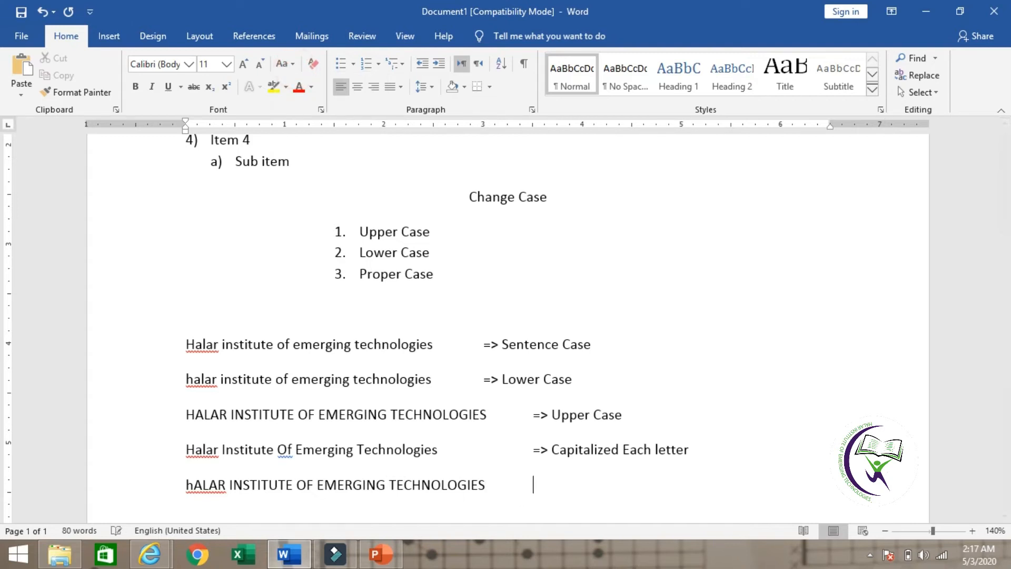
{"action": "type", "text": "=> Toggle Case"}
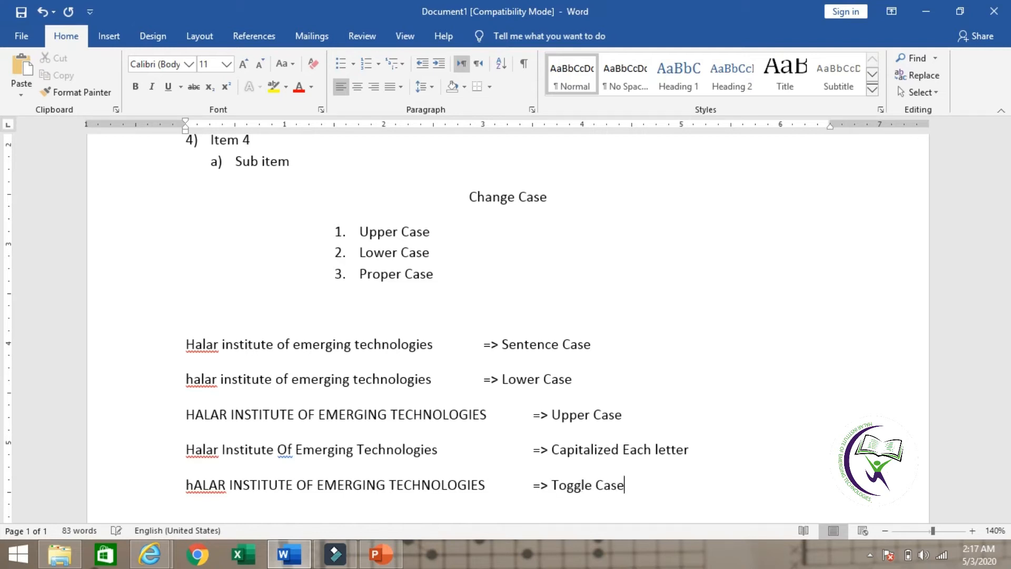
Align the Lower Case and Sentence Case labels with the labels below by adding a tab before each, and select the Sentence Case line
{"action": "left_click", "coordinate": [482, 379]}
{"action": "key", "text": "Tab"}
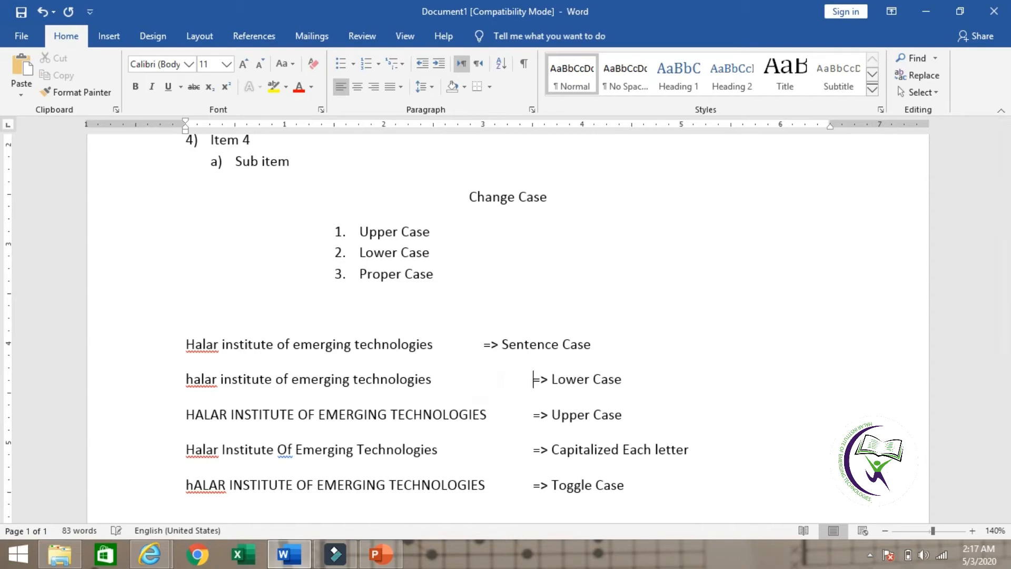
{"action": "left_click", "coordinate": [481, 345]}
{"action": "key", "text": "Tab"}
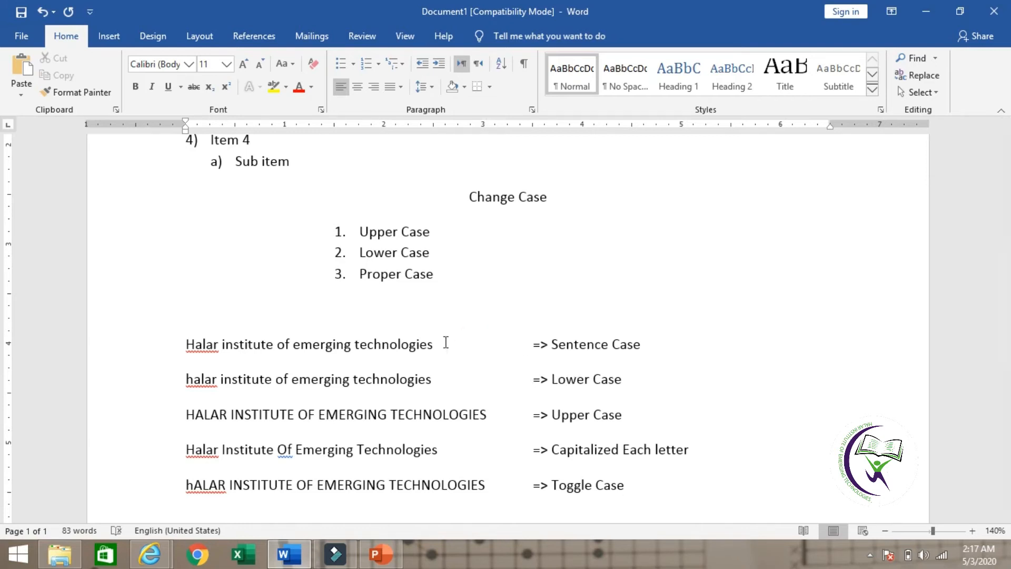
{"action": "triple_click", "coordinate": [311, 345]}
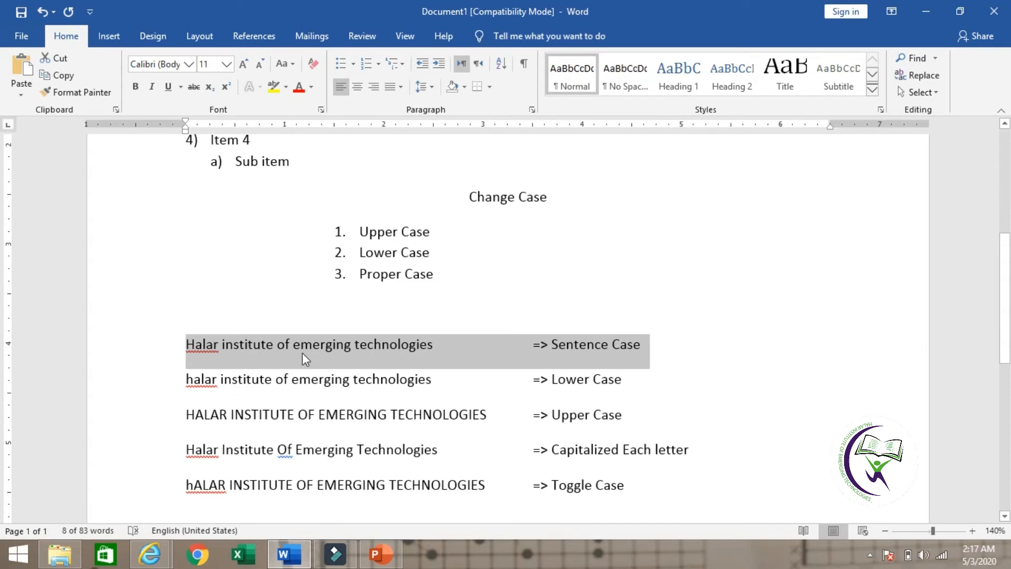
Review the Lower Case, Upper Case, Capitalized Each letter and Toggle Case sample lines by selecting each in turn
{"action": "triple_click", "coordinate": [193, 378]}
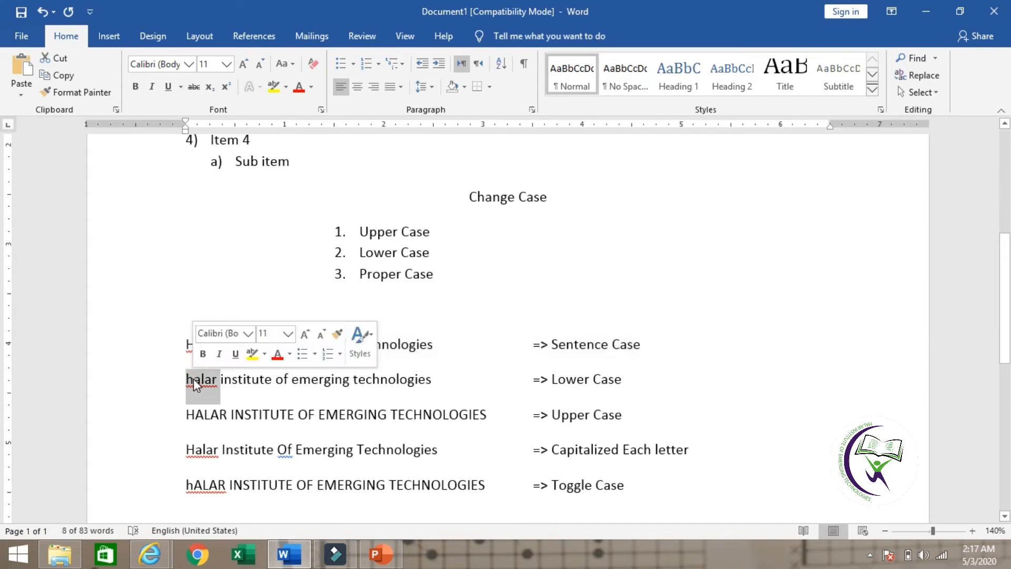
{"action": "double_click", "coordinate": [233, 415]}
{"action": "triple_click", "coordinate": [234, 414]}
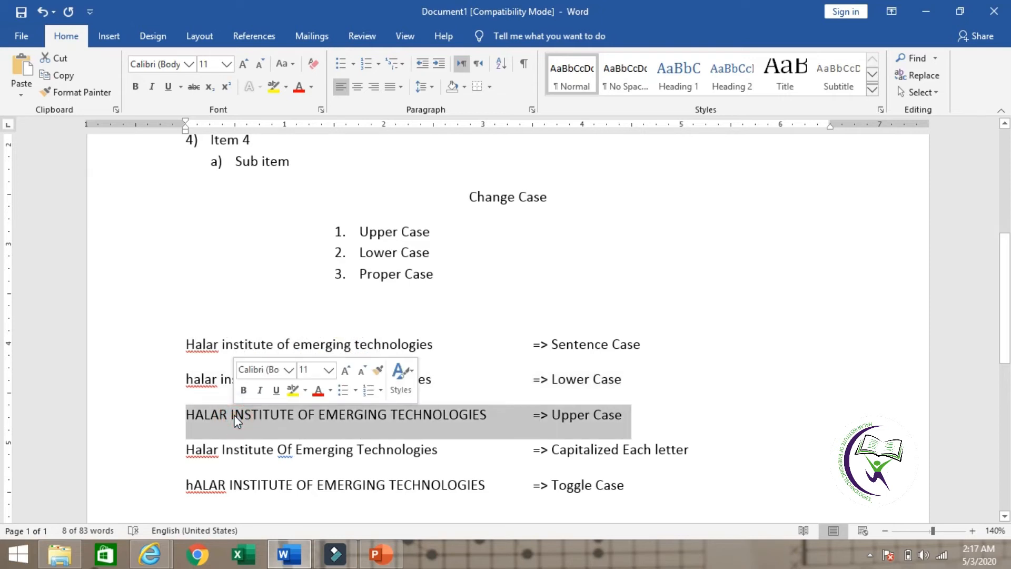
{"action": "triple_click", "coordinate": [254, 451]}
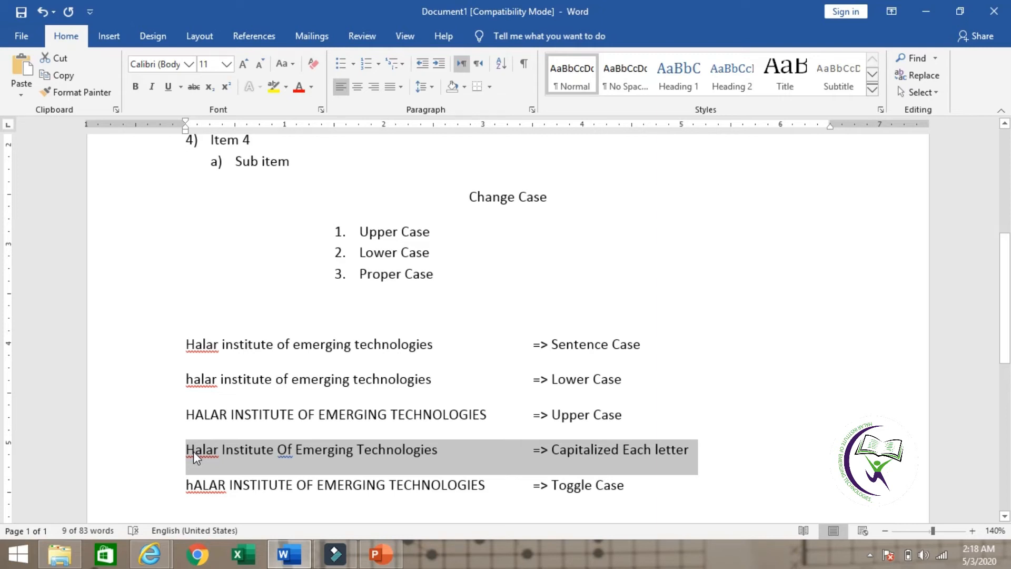
{"action": "double_click", "coordinate": [219, 489]}
{"action": "triple_click", "coordinate": [219, 490]}
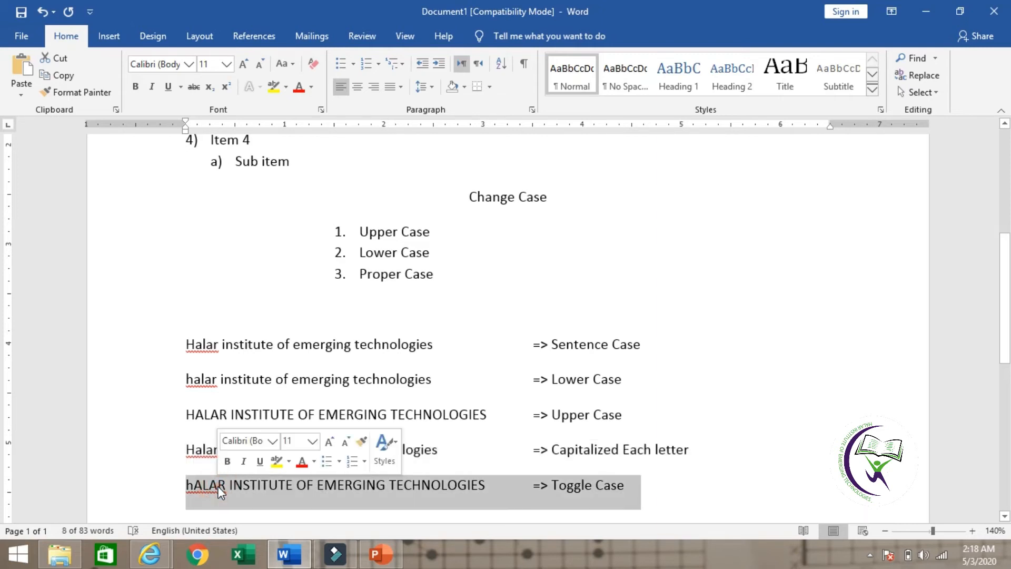
Try tOGGLE cASE and a further case change on the last line's institute text, and undo both
{"action": "left_click", "coordinate": [218, 487]}
{"action": "left_click_drag", "start_coordinate": [186, 484], "coordinate": [464, 480]}
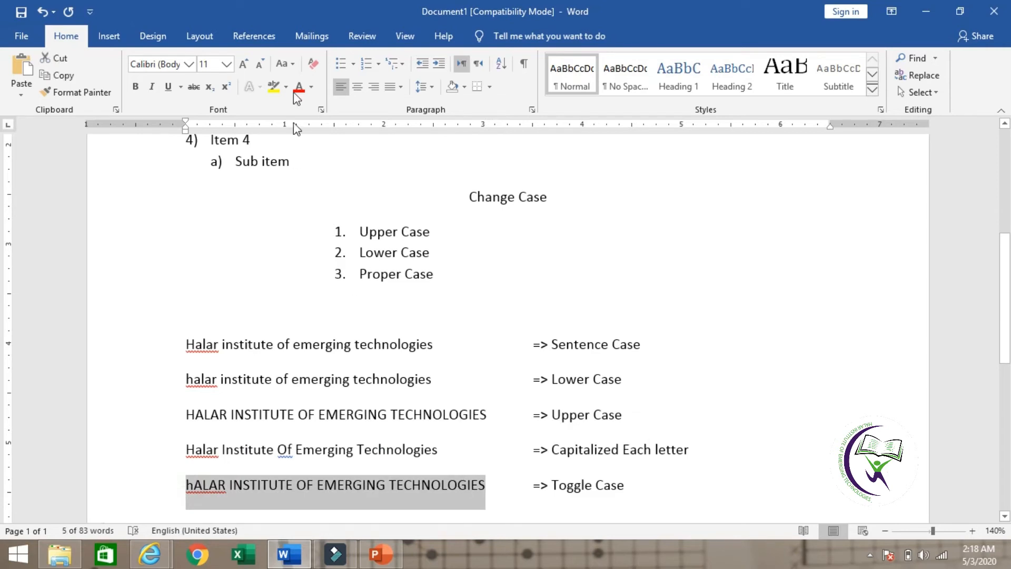
{"action": "left_click", "coordinate": [289, 64]}
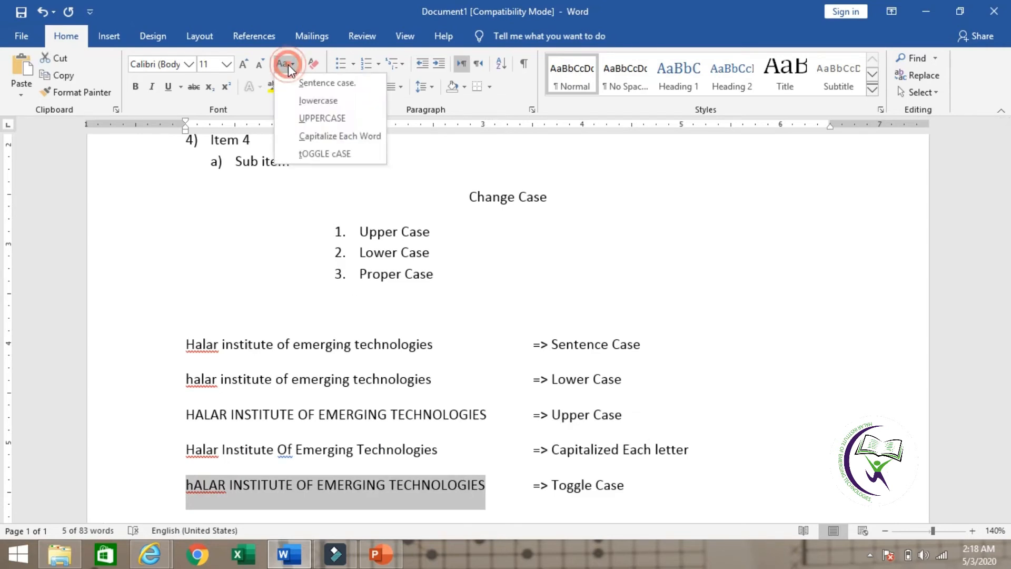
{"action": "left_click", "coordinate": [325, 153]}
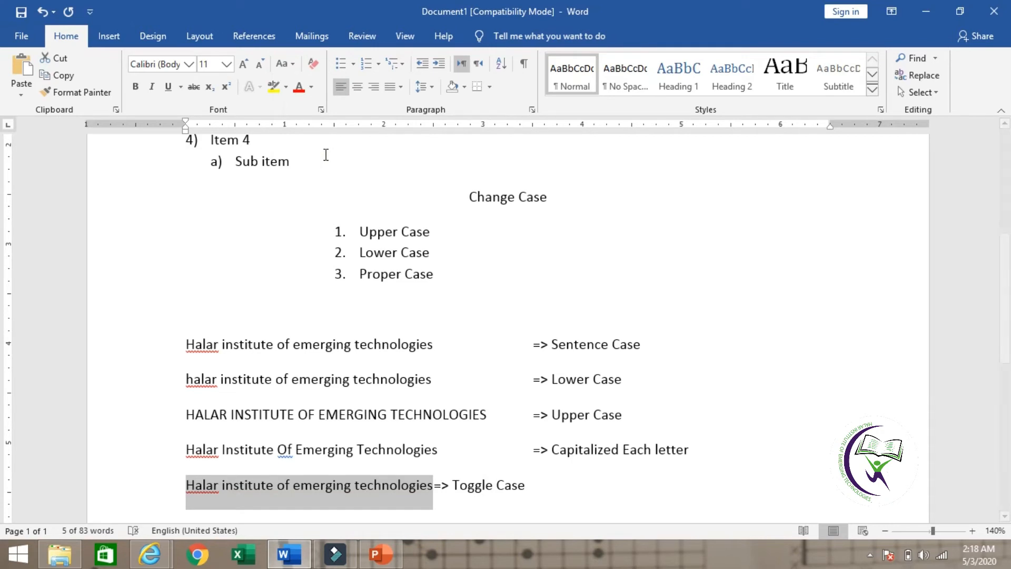
{"action": "key", "text": "shift+F3"}
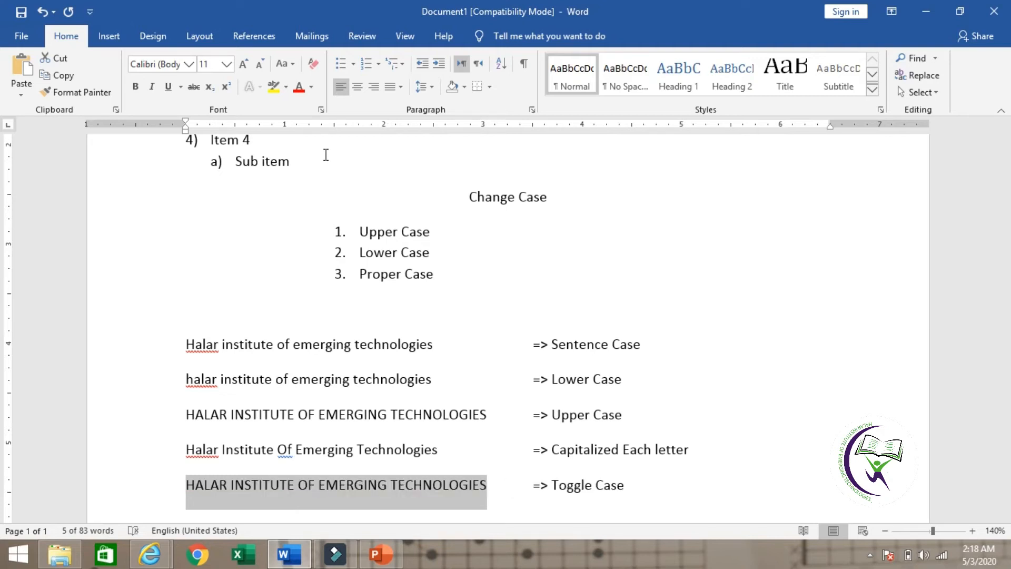
{"action": "key", "text": "ctrl+z"}
{"action": "key", "text": "ctrl+z"}
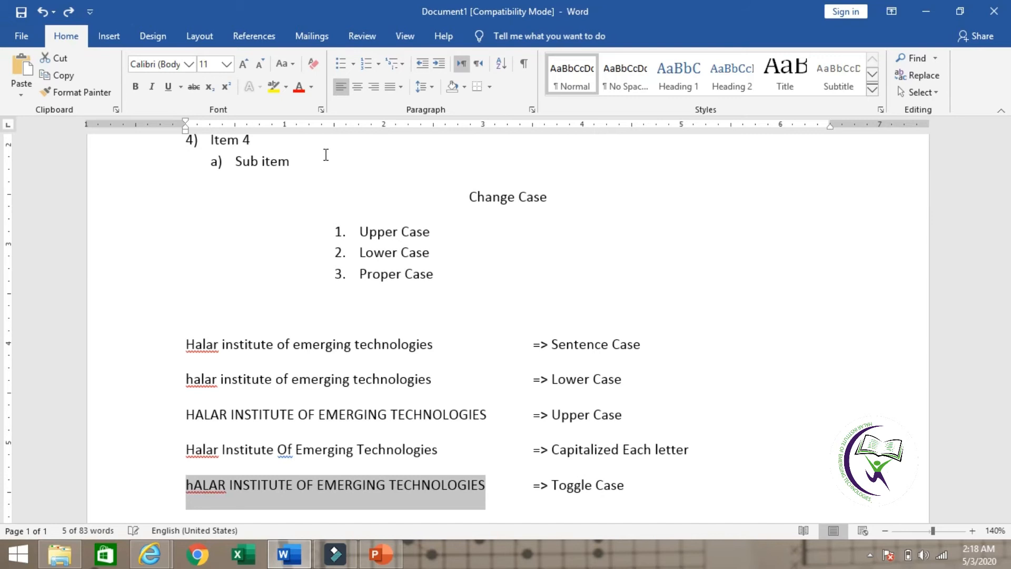
Add another line "Halar institute of emerging technologies" below the Toggle Case line, with a blank line separating them
{"action": "left_click", "coordinate": [659, 483]}
{"action": "key", "text": "Return"}
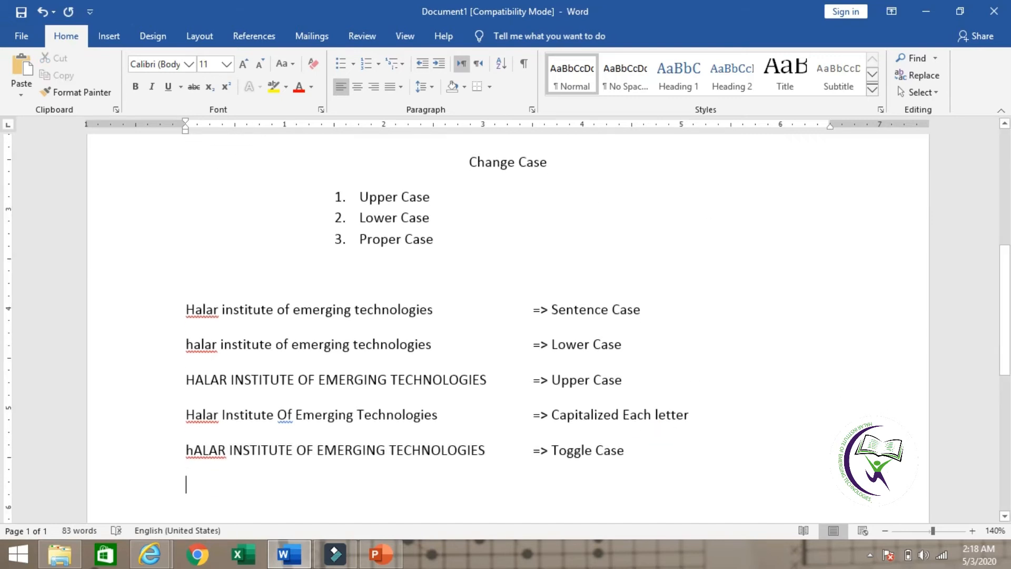
{"action": "type", "text": "Halar institute of emerging technologies"}
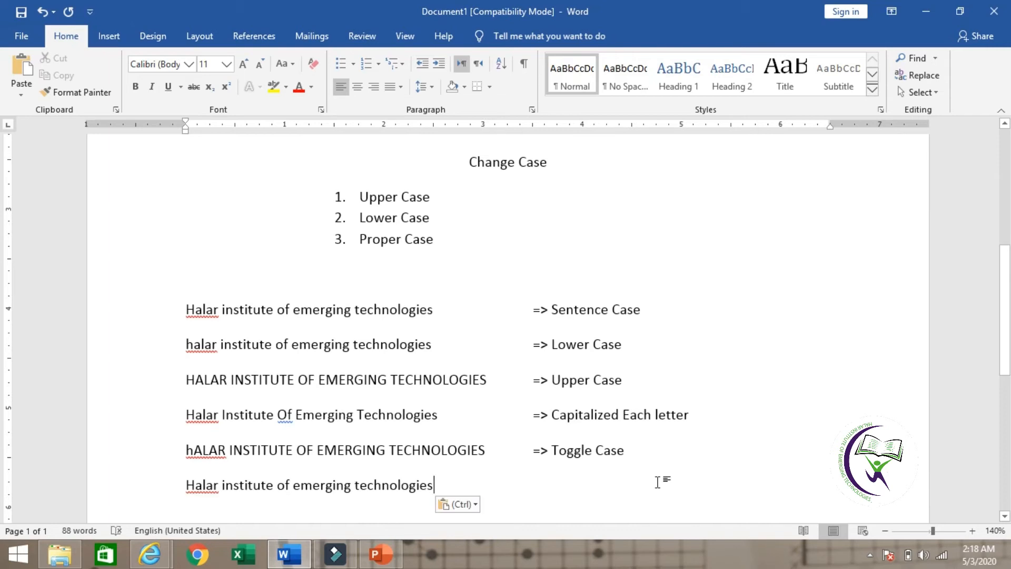
{"action": "left_click", "coordinate": [726, 454]}
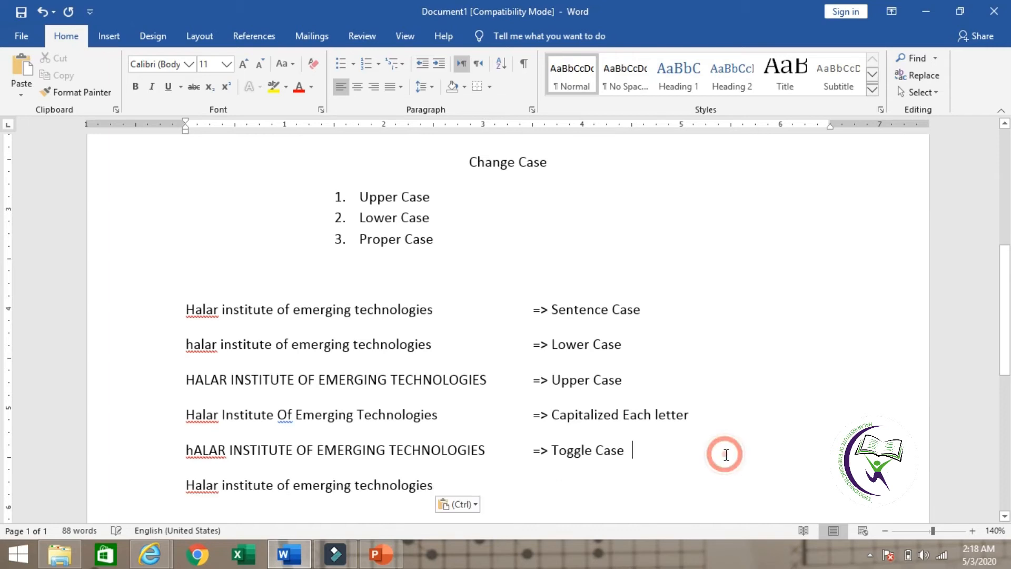
{"action": "key", "text": "Return"}
{"action": "key", "text": "Down"}
{"action": "key", "text": "Down"}
{"action": "key", "text": "Return"}
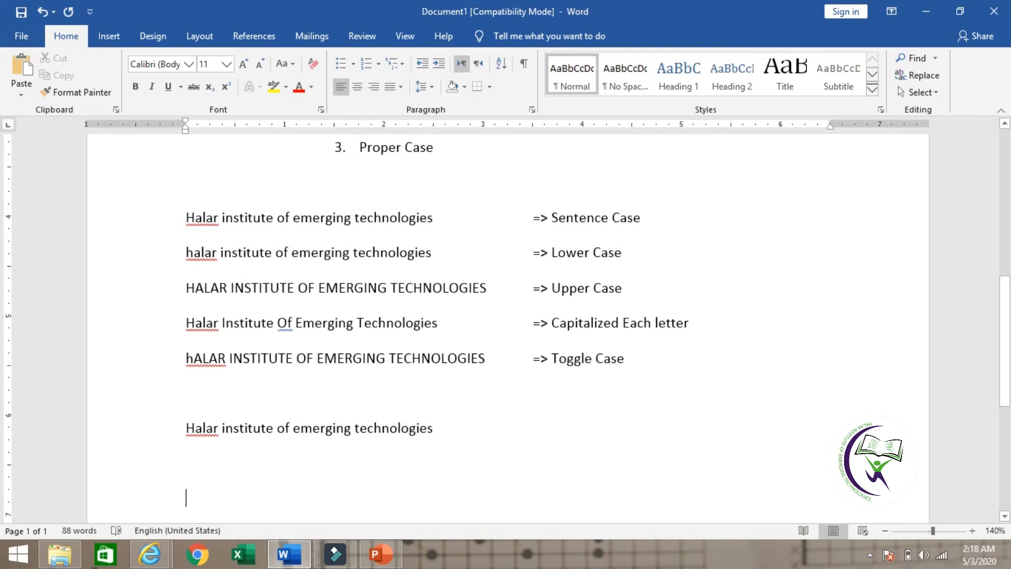
Cycle the new sample line's case through uppercase, lowercase and Capitalize Each Word, ending in uppercase
{"action": "double_click", "coordinate": [352, 432]}
{"action": "double_click", "coordinate": [329, 428]}
{"action": "double_click", "coordinate": [329, 428]}
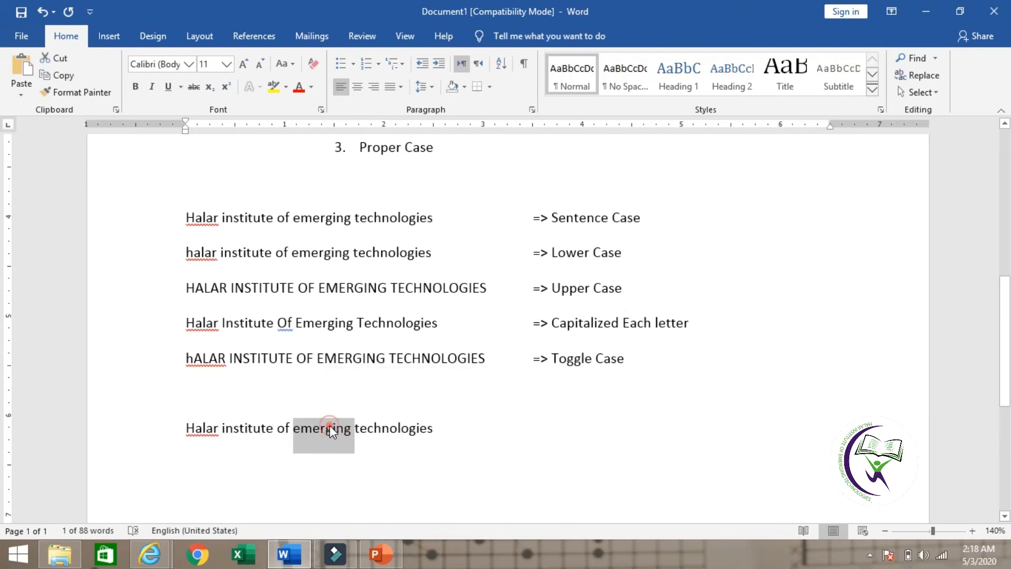
{"action": "triple_click", "coordinate": [329, 427]}
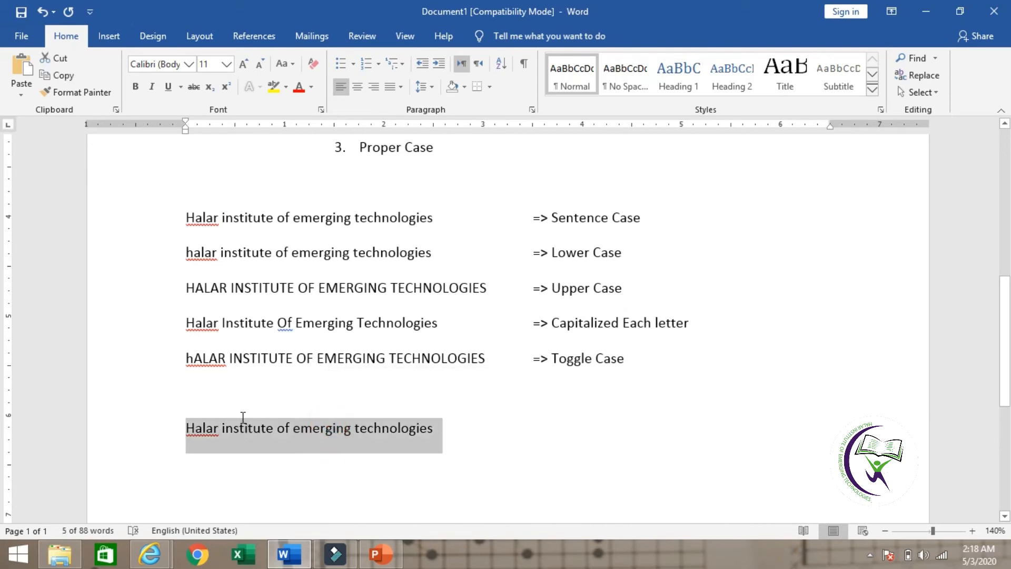
{"action": "key", "text": "shift+F3"}
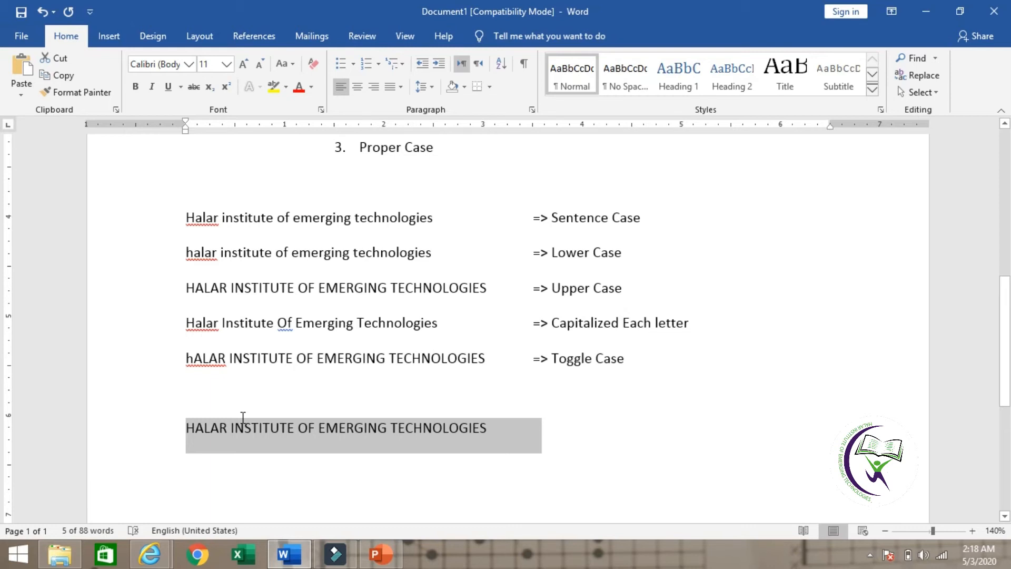
{"action": "key", "text": "shift+F3"}
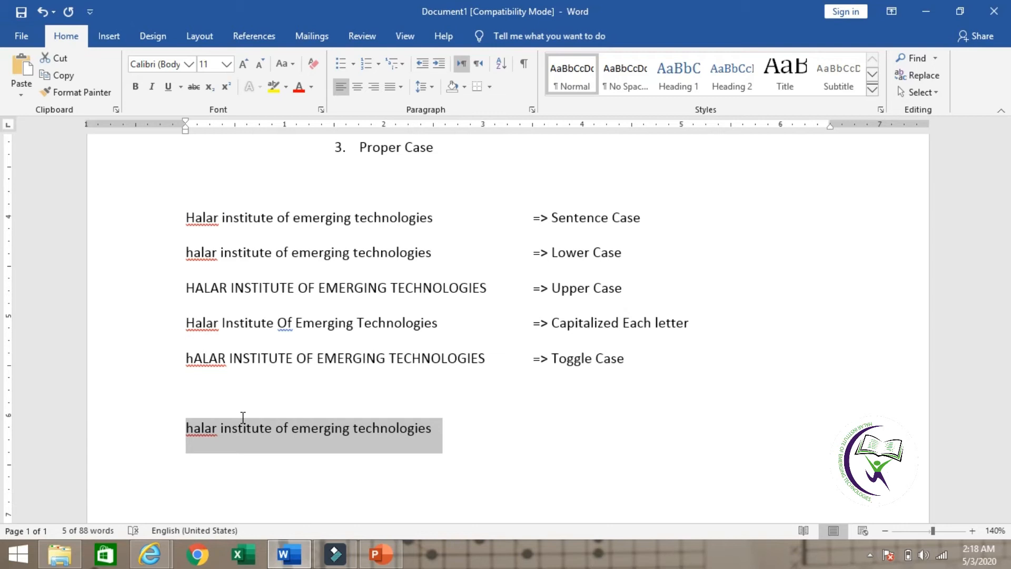
{"action": "key", "text": "shift+F3"}
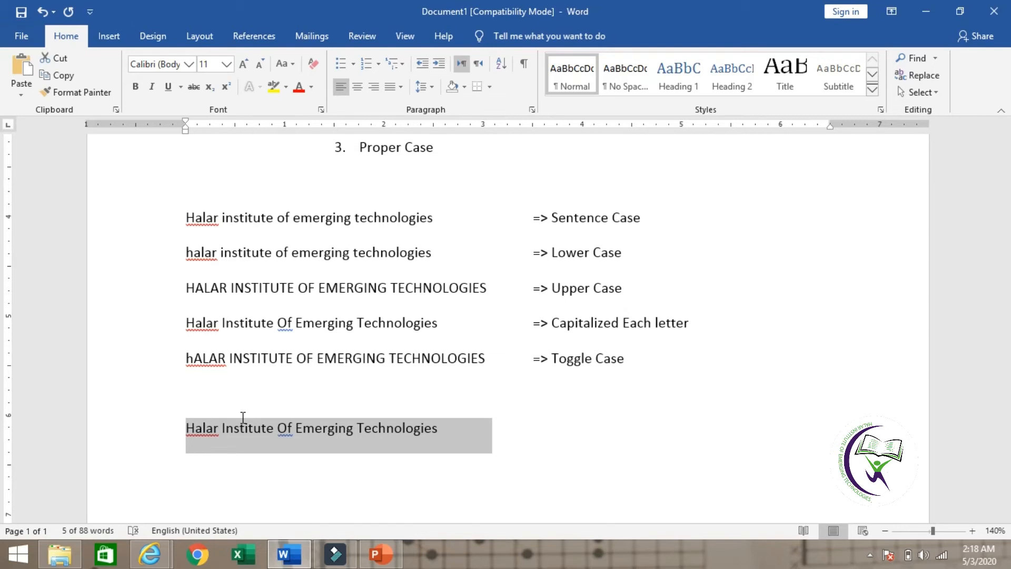
{"action": "key", "text": "shift+F3"}
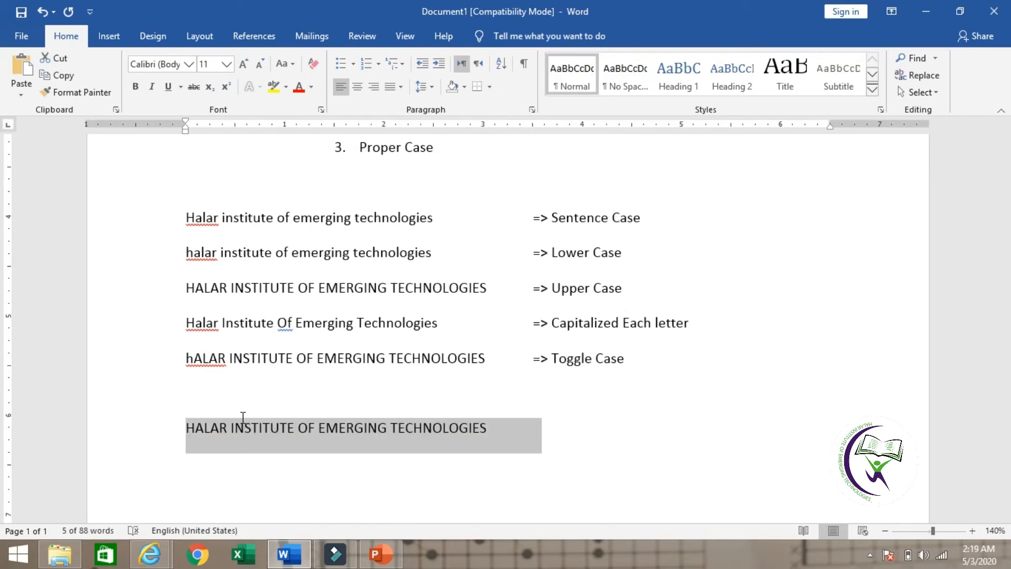
Add a line below reading "Shortcut key of change case", a tab space and "=> shift + F3"
{"action": "left_click", "coordinate": [585, 436]}
{"action": "key", "text": "Return"}
{"action": "type", "text": "Sh"}
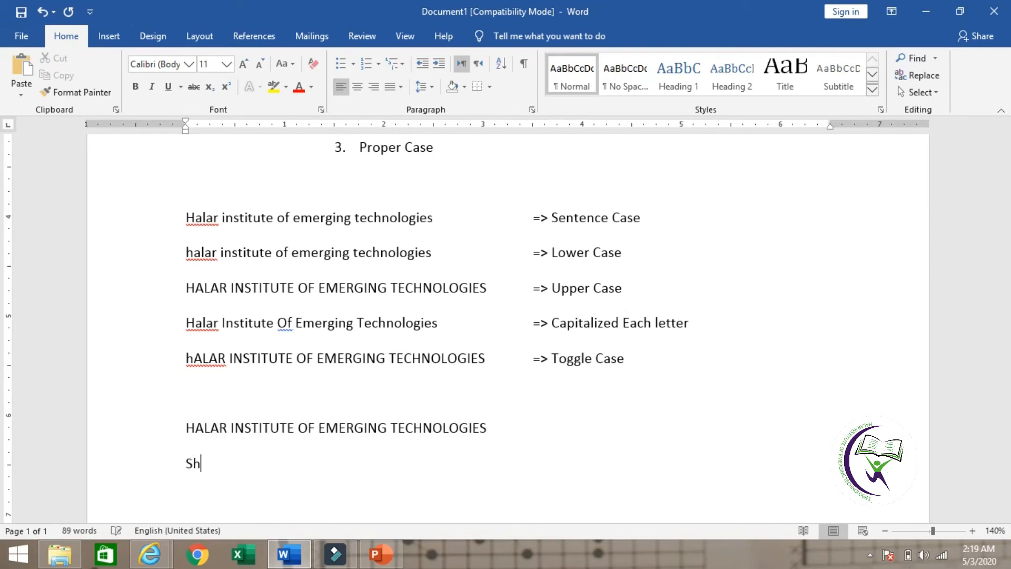
{"action": "type", "text": "ortcut key o"}
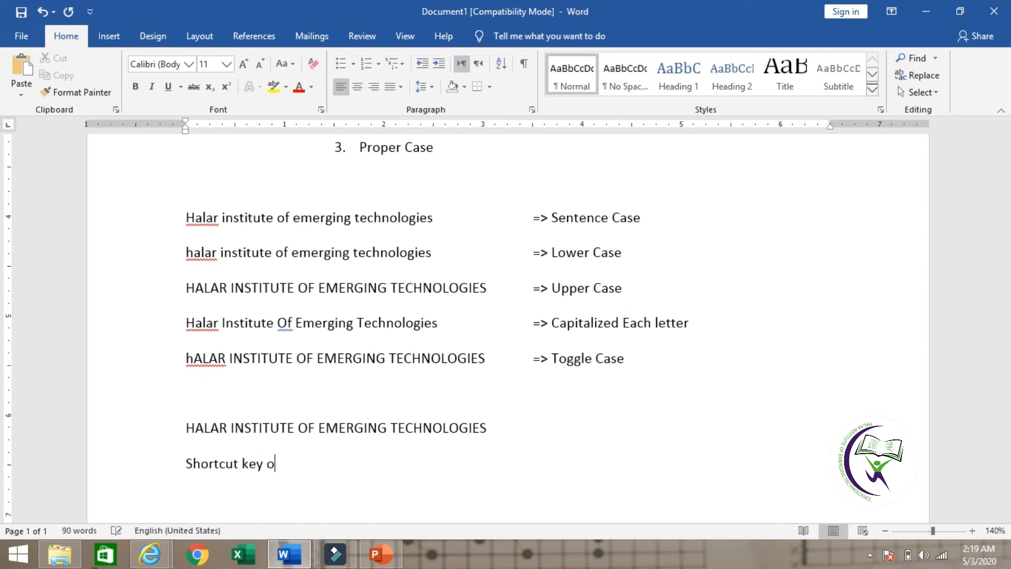
{"action": "type", "text": "f change case"}
{"action": "key", "text": "Tab"}
{"action": "type", "text": "=> sh"}
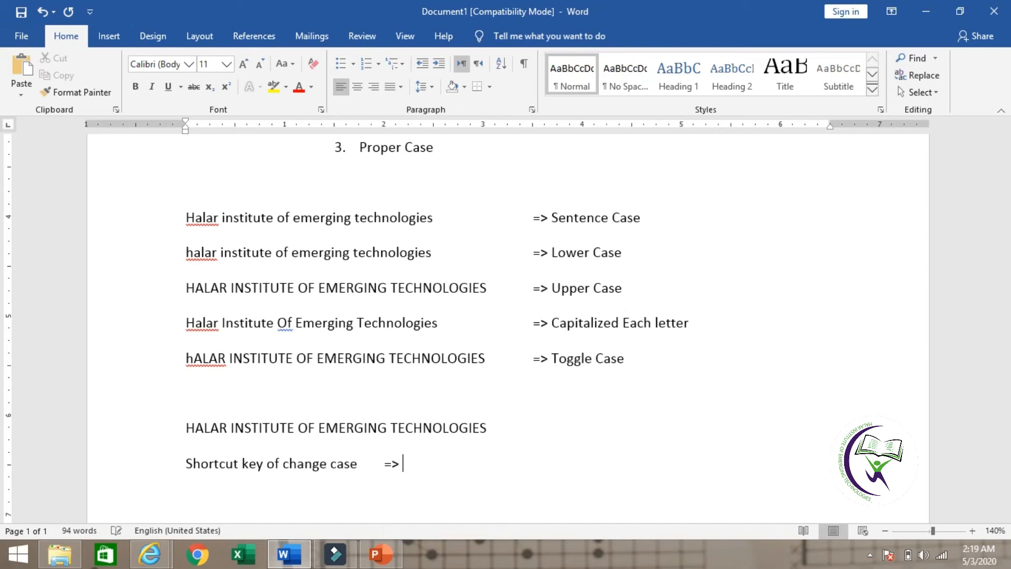
{"action": "type", "text": "ift + F3"}
Add a centered heading "Indent" below the shortcut line and minimize the browser window covering the document
{"action": "key", "text": "Return"}
{"action": "type", "text": "Indent"}
{"action": "key", "text": "ctrl+e"}
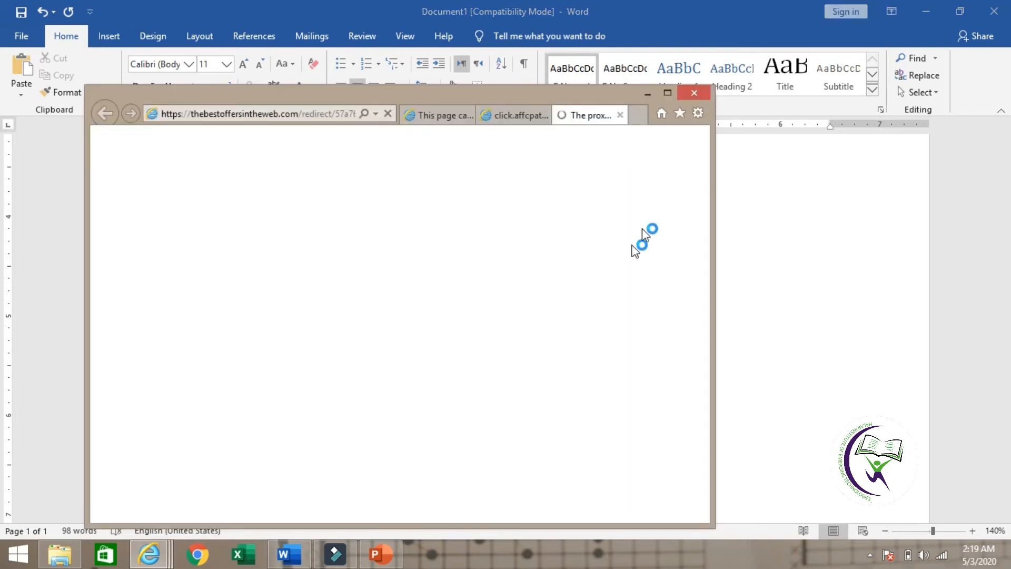
{"action": "left_click", "coordinate": [647, 93]}
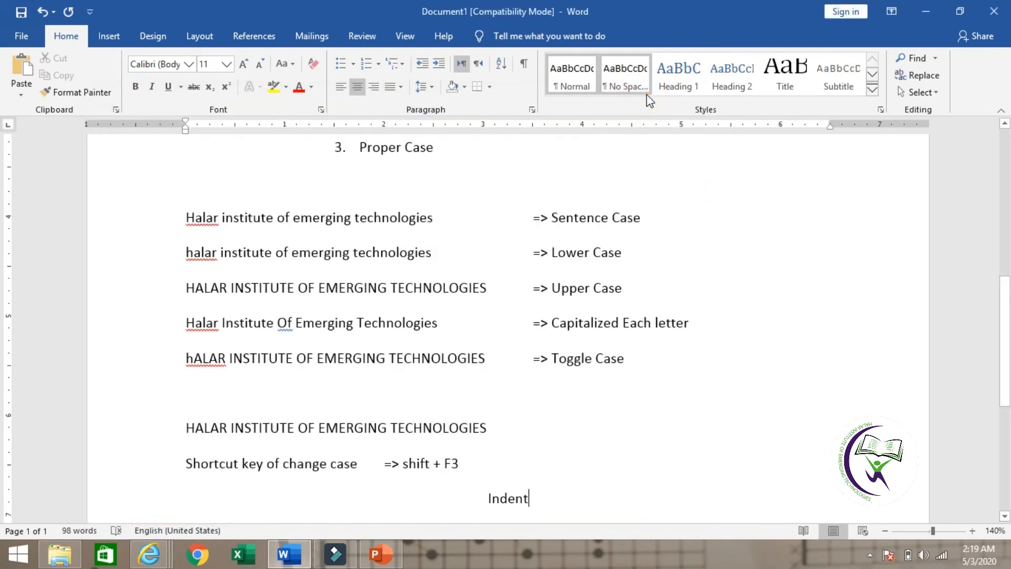
{"action": "left_click", "coordinate": [648, 96]}
{"action": "key", "text": "ctrl+z"}
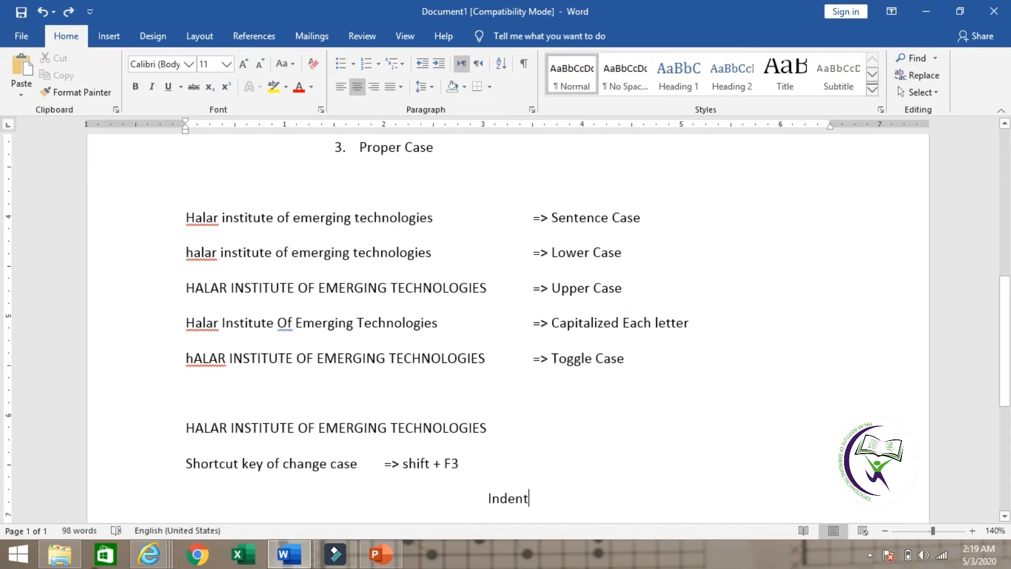
Add a left-aligned line "Halar institute of emerging technologies" under the Indent heading
{"action": "key", "text": "Return"}
{"action": "key", "text": "ctrl+l"}
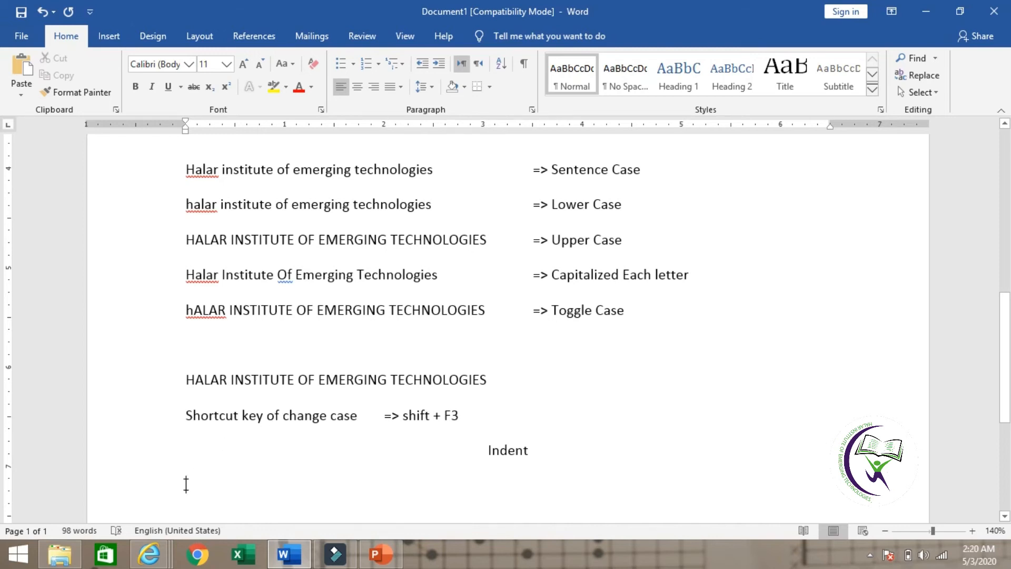
{"action": "type", "text": "Halar institute of emerging technologies"}
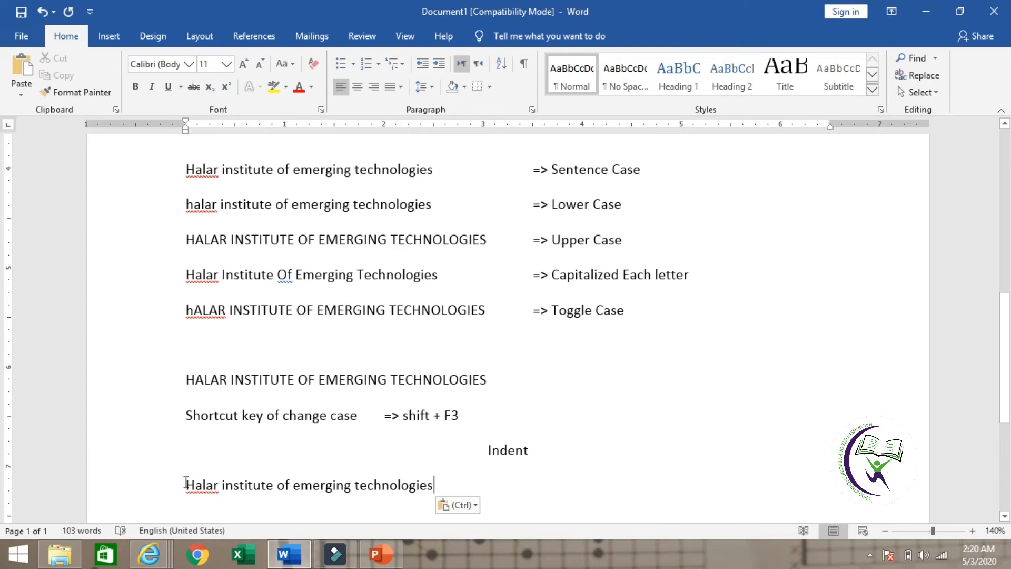
Demonstrate increasing and decreasing the indent of the line under the Indent heading, leaving it indented 1 inch
{"action": "left_click", "coordinate": [187, 484]}
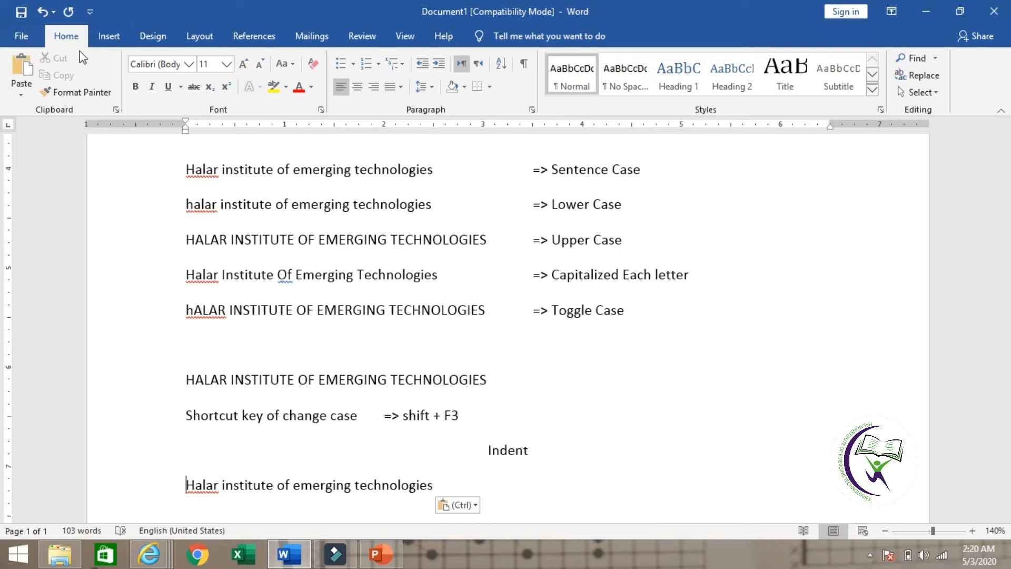
{"action": "left_click", "coordinate": [439, 64]}
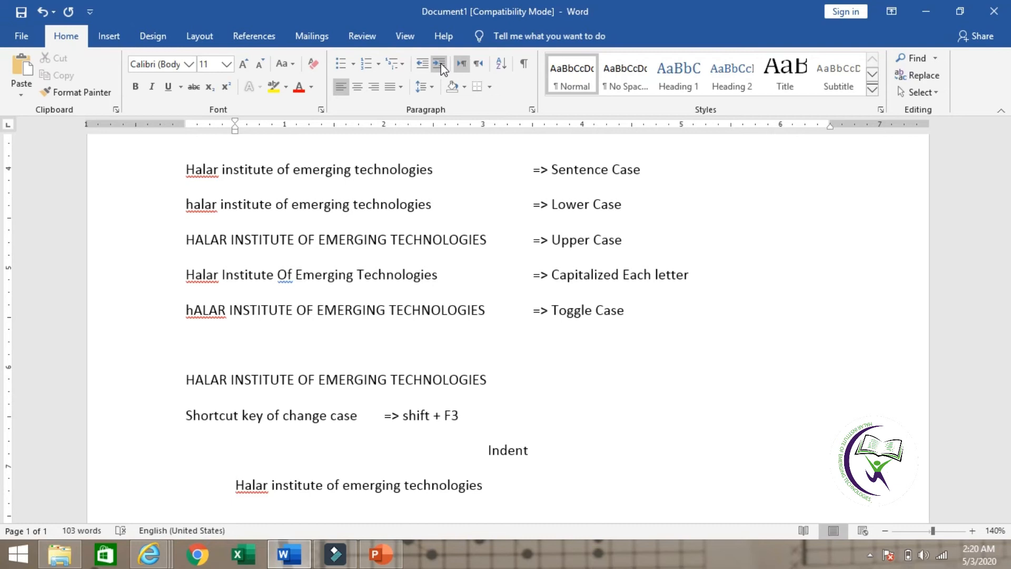
{"action": "left_click", "coordinate": [440, 65]}
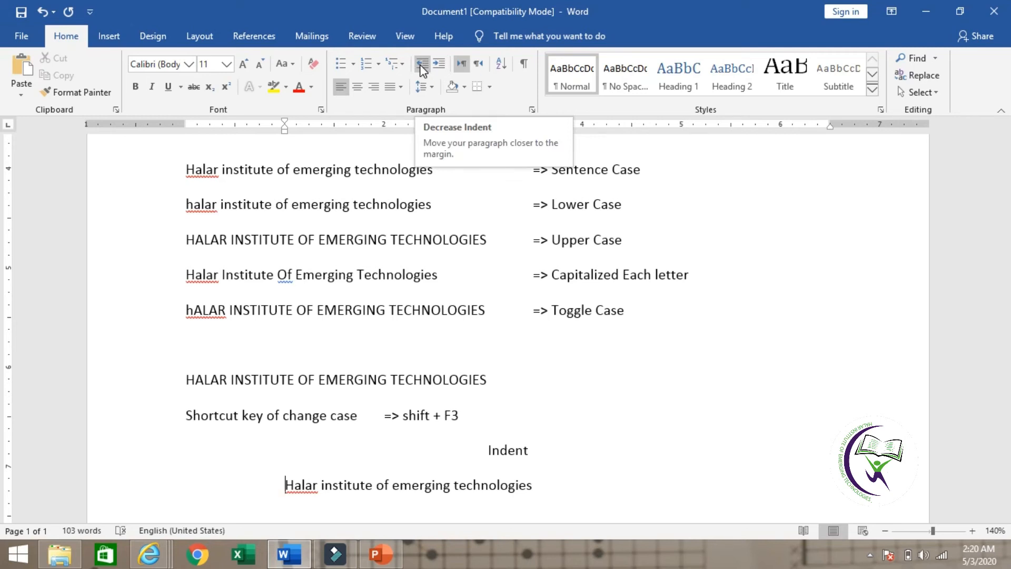
{"action": "left_click", "coordinate": [419, 64]}
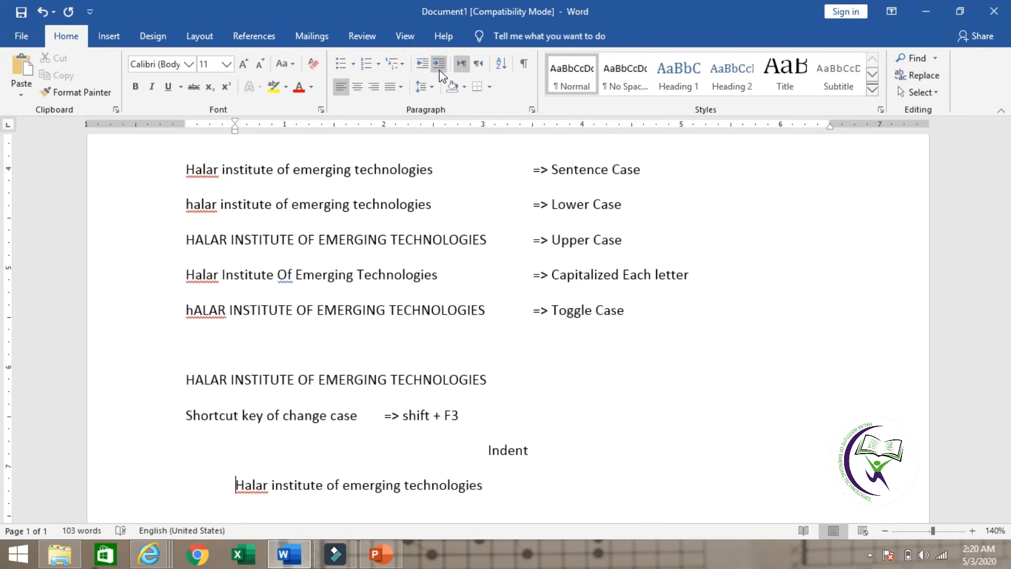
{"action": "left_click", "coordinate": [439, 70]}
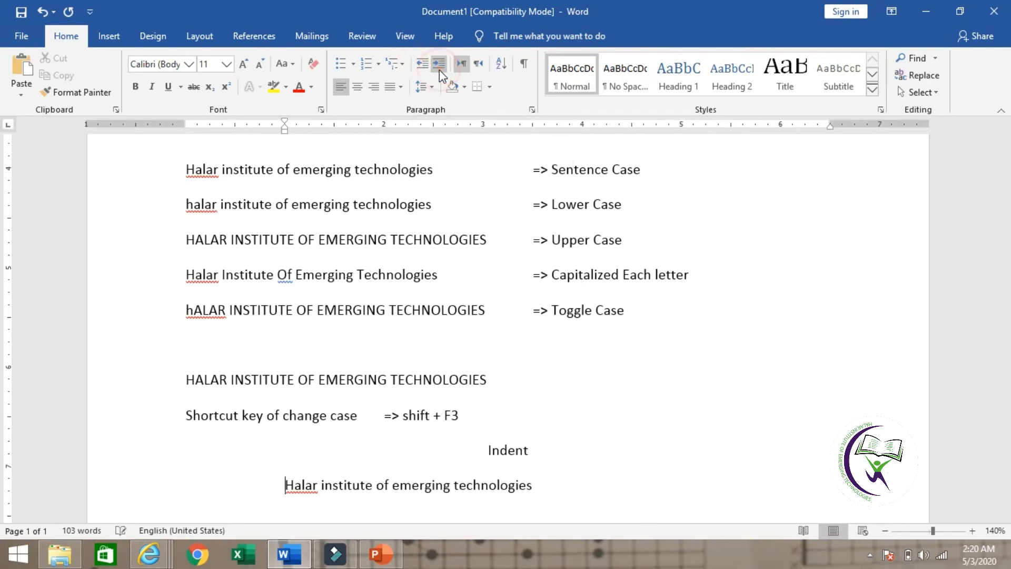
Add the line "Indent are of two types" below the indented "Halar institute of emerging technologies" line
{"action": "left_click", "coordinate": [547, 480]}
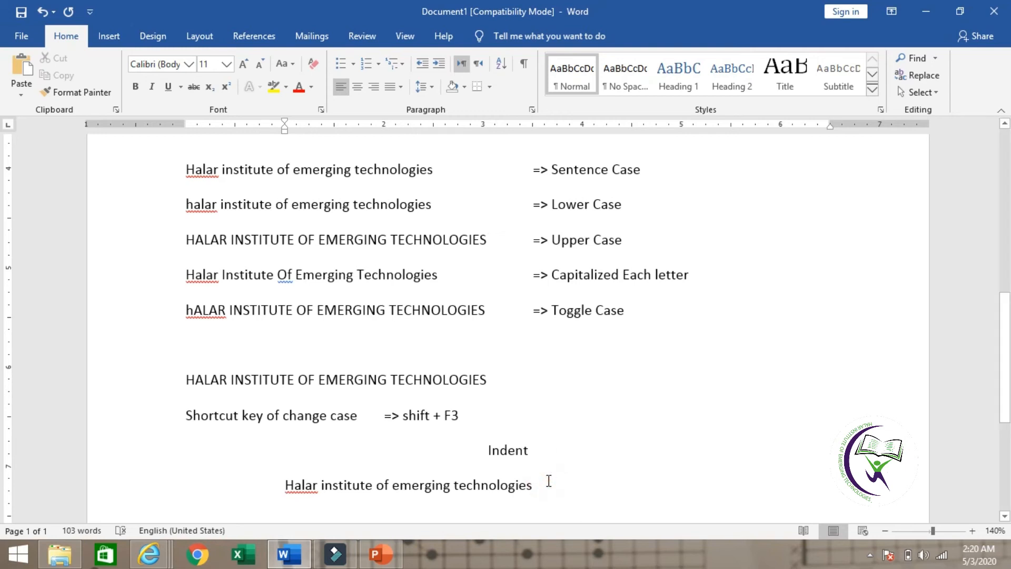
{"action": "key", "text": "Return"}
{"action": "type", "text": "I"}
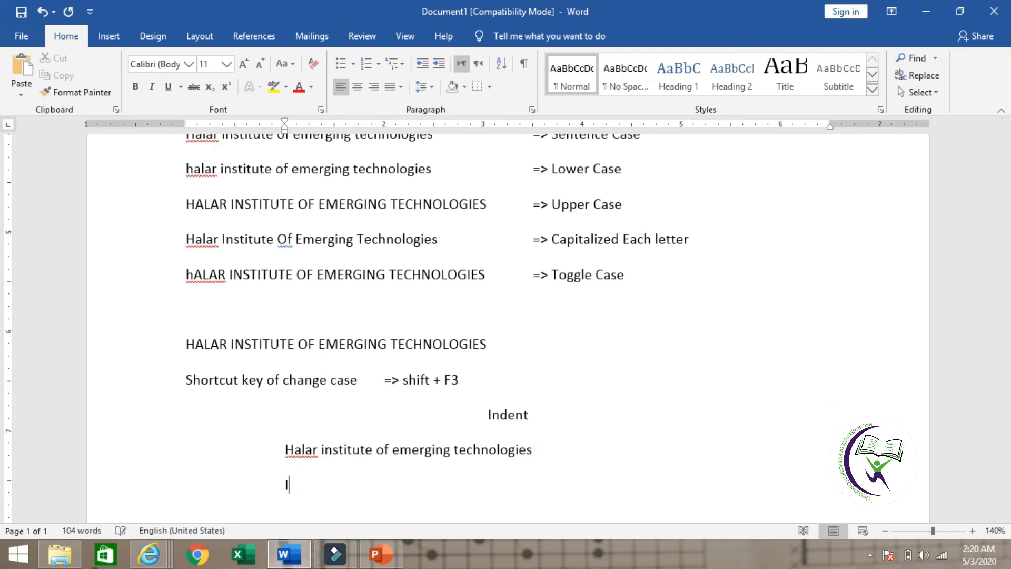
{"action": "type", "text": "ndent are of"}
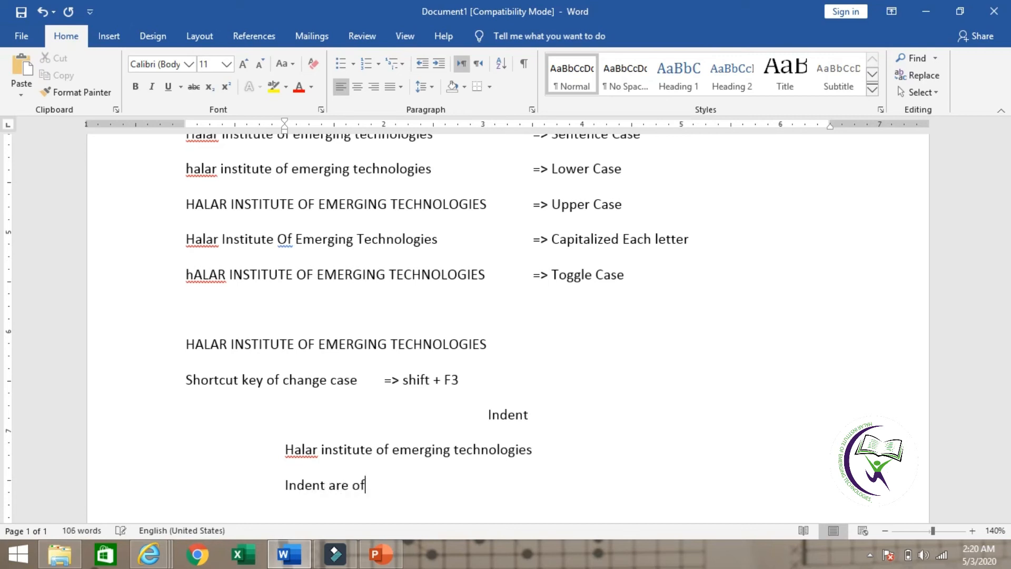
{"action": "type", "text": " two types"}
Add a numbered list below that line with the items "Increase Indent" and "Decrease Indent"
{"action": "key", "text": "Return"}
{"action": "type", "text": "1. In"}
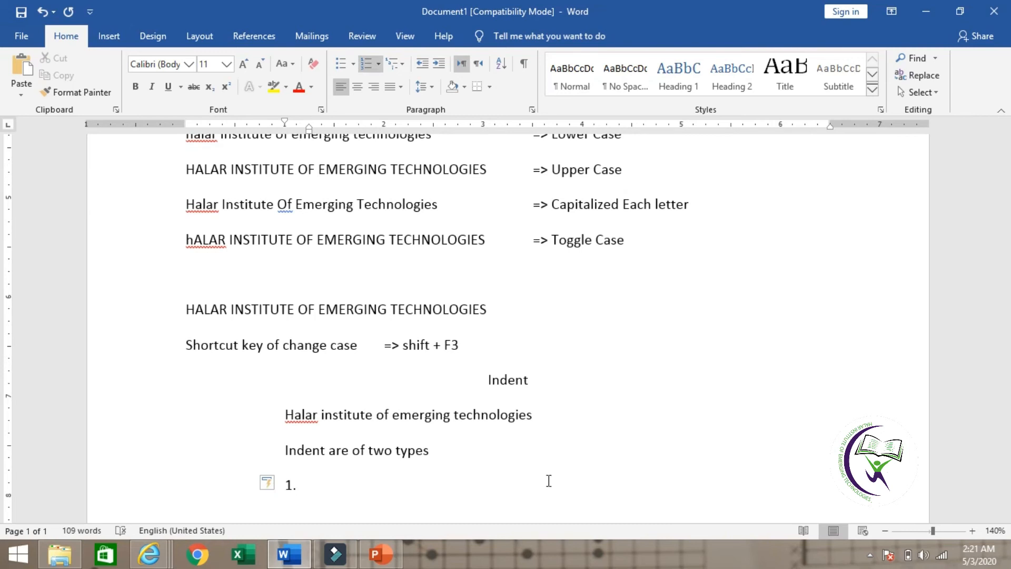
{"action": "type", "text": "crease Indent"}
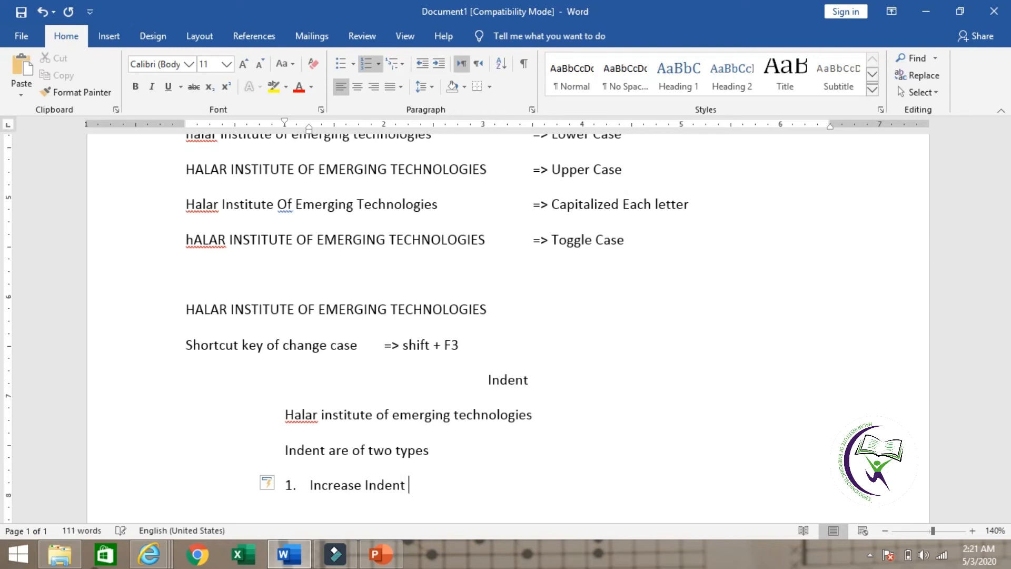
{"action": "key", "text": "Return"}
{"action": "type", "text": "Decrease Inden"}
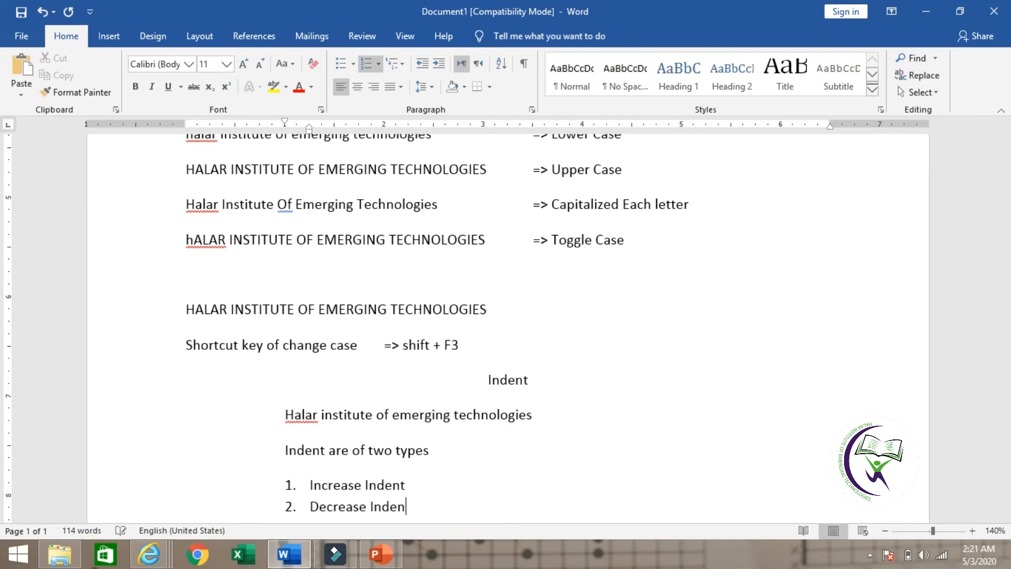
{"action": "type", "text": "t"}
{"action": "double_click", "coordinate": [289, 414]}
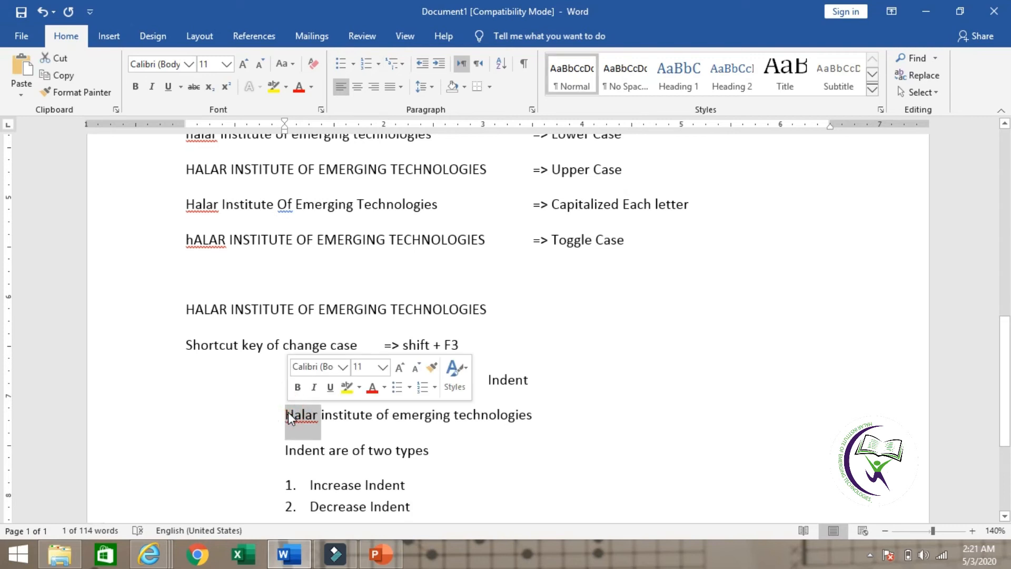
Add a centered heading "Line Spacing" below the numbered list, ending the list first, and start a left-aligned line under it
{"action": "left_click", "coordinate": [434, 505]}
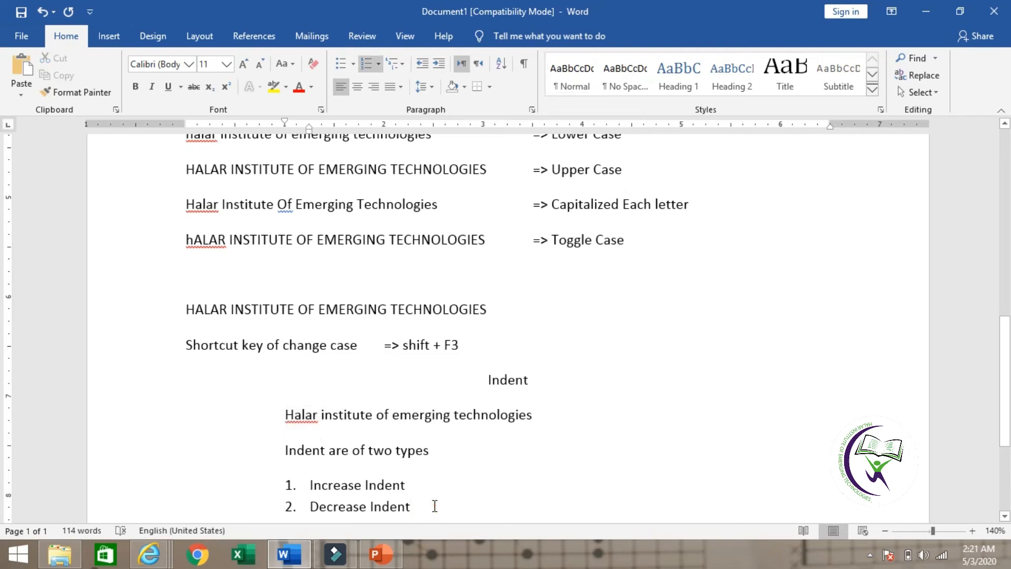
{"action": "key", "text": "Return"}
{"action": "key", "text": "BackSpace"}
{"action": "key", "text": "BackSpace"}
{"action": "type", "text": "Line S"}
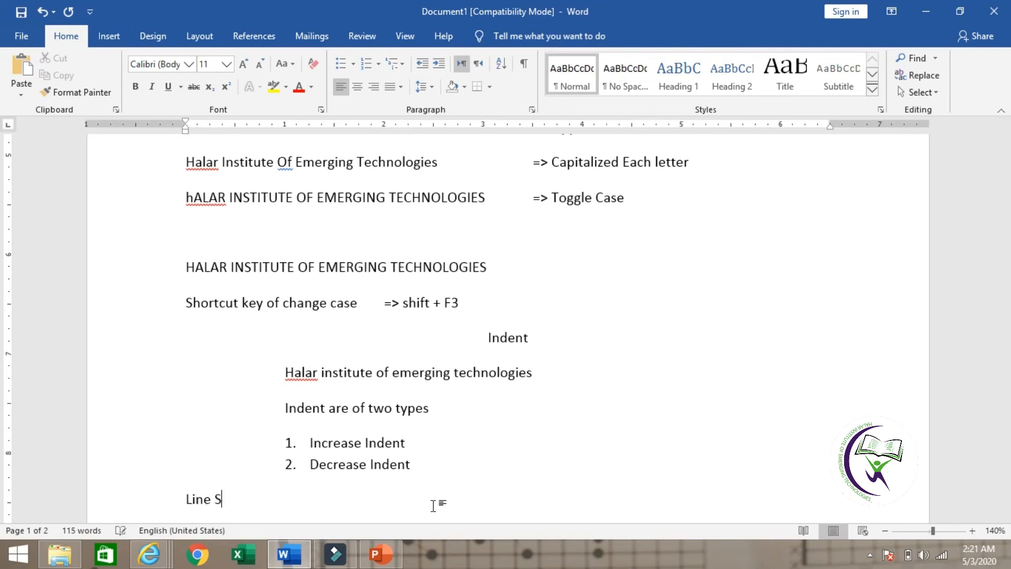
{"action": "type", "text": "pacing"}
{"action": "key", "text": "ctrl+e"}
{"action": "key", "text": "Return"}
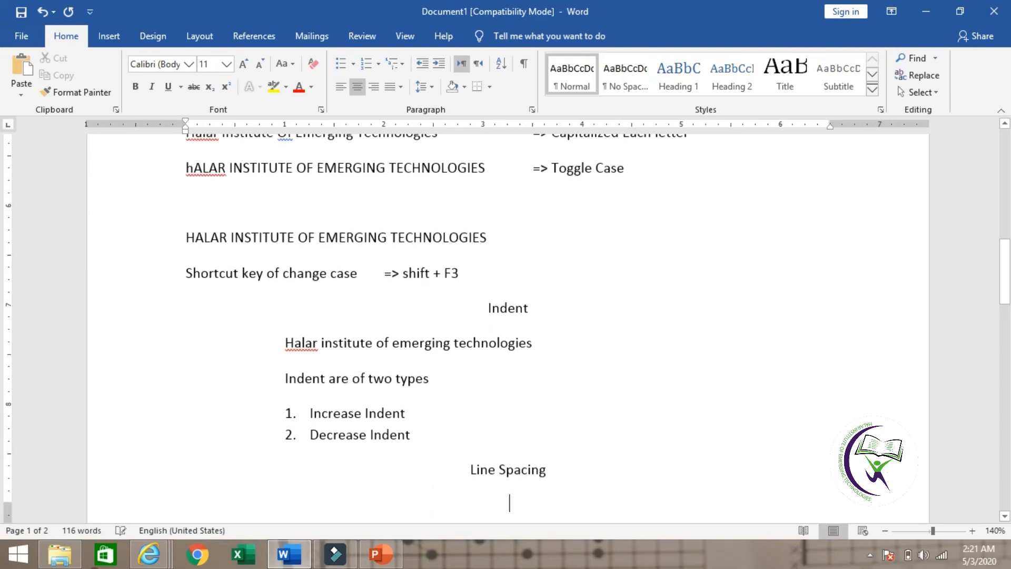
{"action": "key", "text": "ctrl+l"}
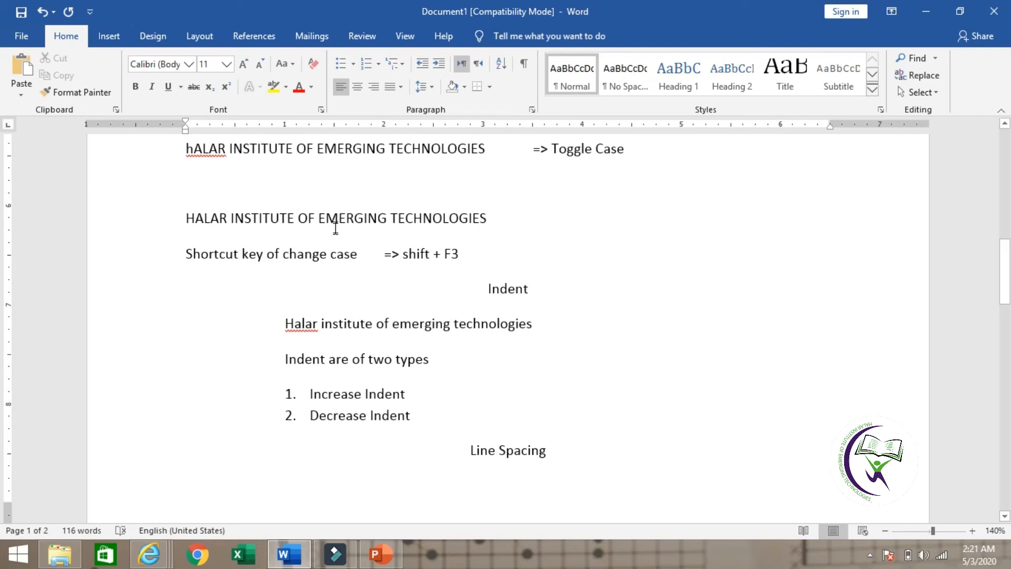
Open the line spacing options for the uppercase line above the shortcut line and examine the alignment and outline level choices
{"action": "left_click_drag", "start_coordinate": [271, 218], "coordinate": [297, 230]}
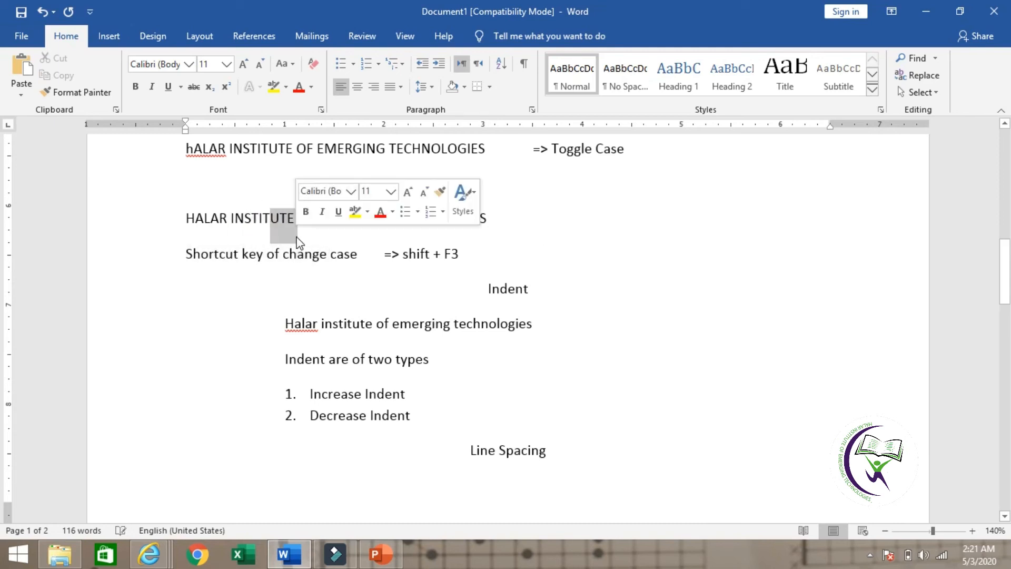
{"action": "double_click", "coordinate": [329, 236]}
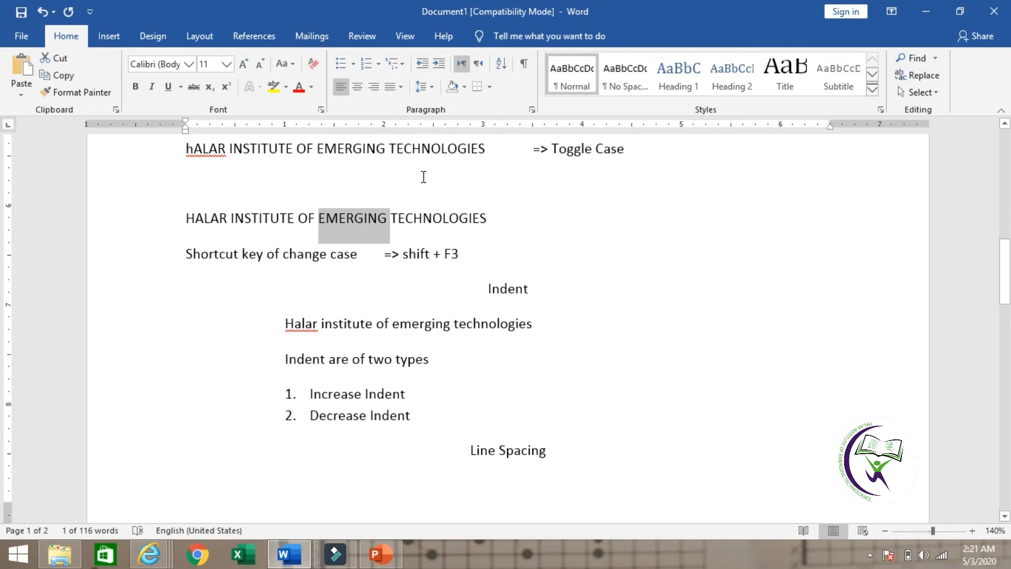
{"action": "left_click", "coordinate": [435, 91]}
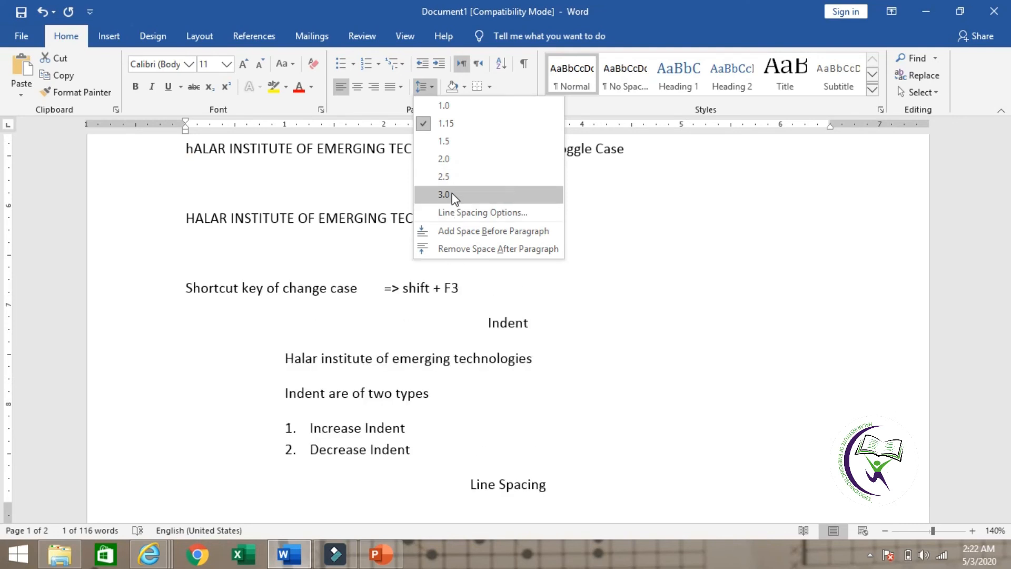
{"action": "left_click", "coordinate": [460, 213]}
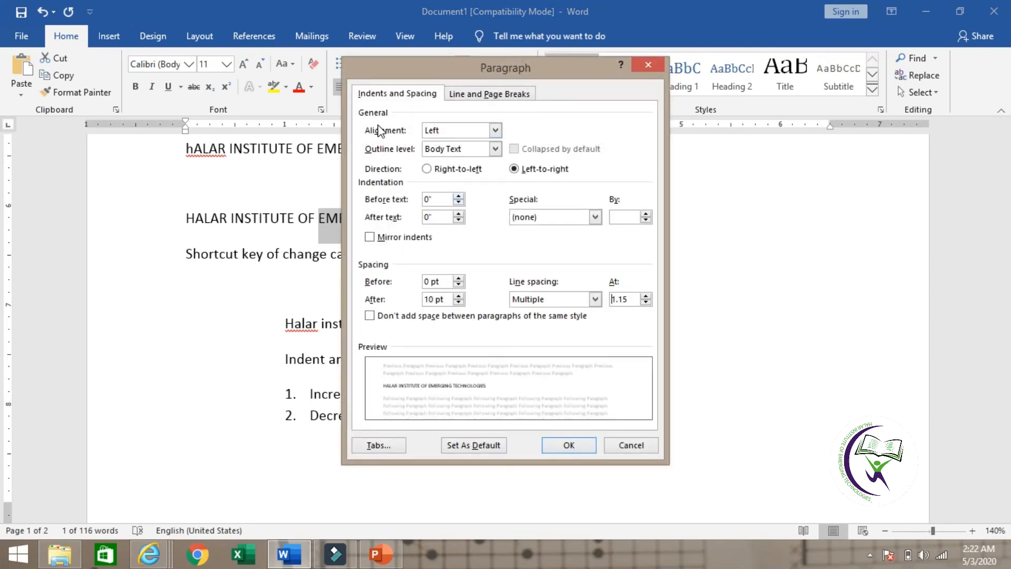
{"action": "left_click", "coordinate": [495, 131]}
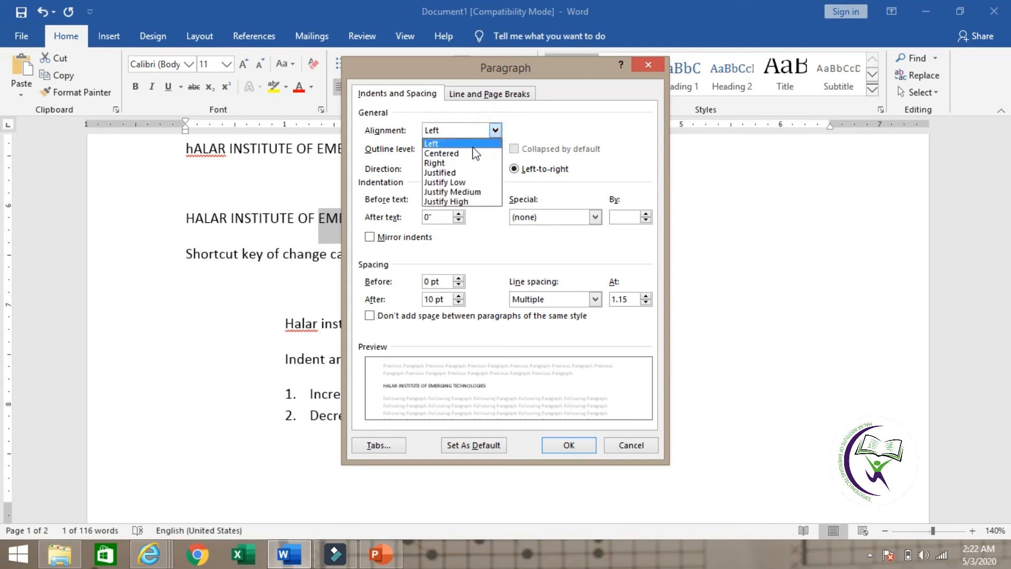
{"action": "left_click", "coordinate": [495, 130]}
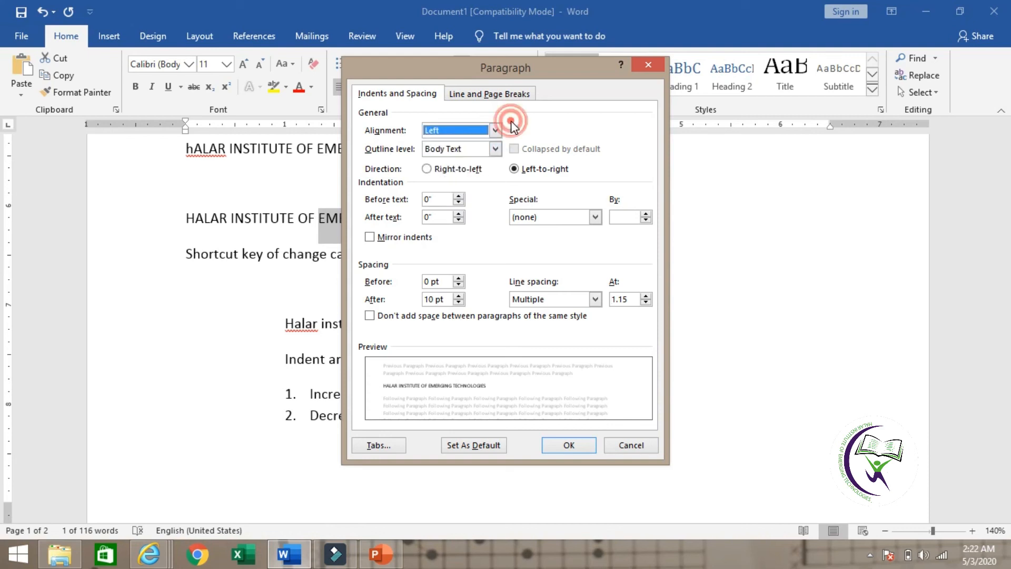
{"action": "left_click", "coordinate": [495, 149]}
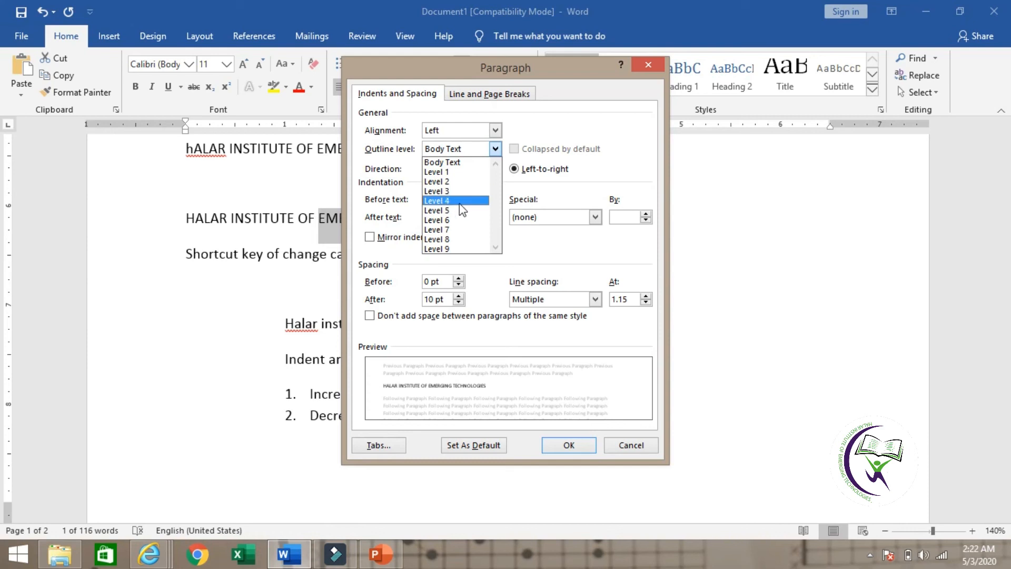
{"action": "left_click", "coordinate": [530, 134]}
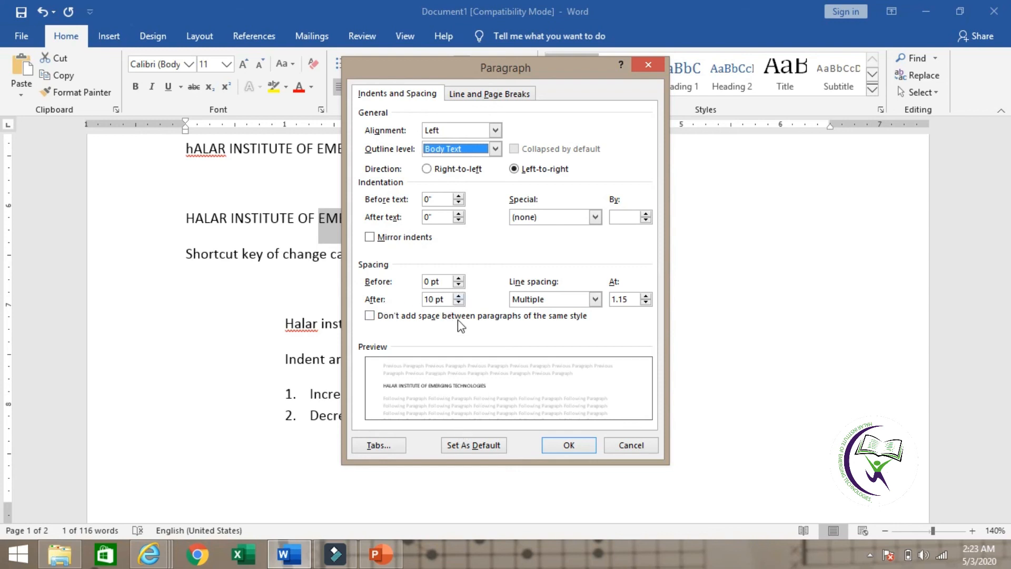
Try the paragraph's spacing after at 42 pt and lower it to 6 pt, comparing the preview
{"action": "left_click", "coordinate": [458, 295]}
{"action": "left_click", "coordinate": [458, 295]}
{"action": "left_click", "coordinate": [458, 295]}
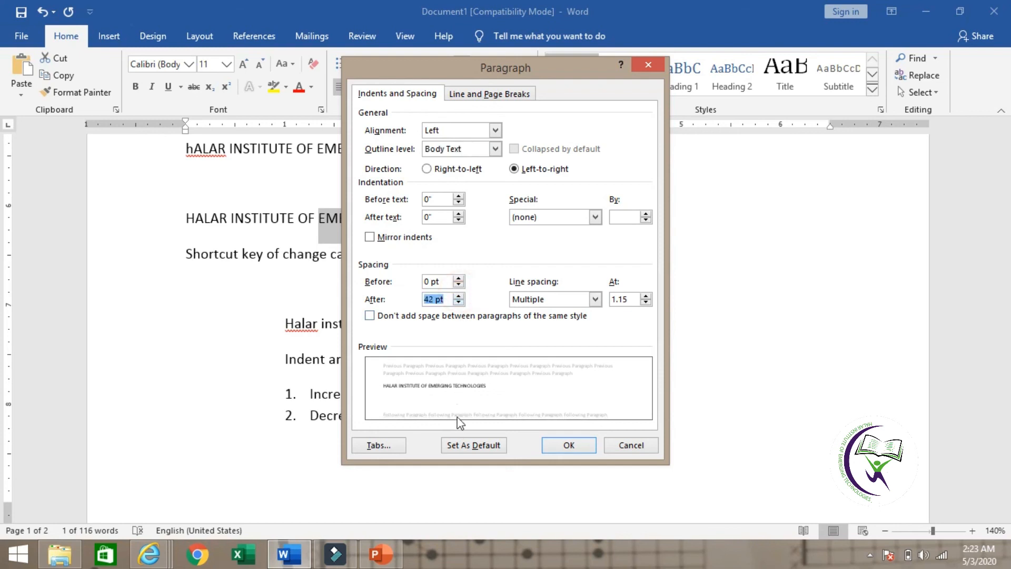
{"action": "left_click", "coordinate": [458, 302]}
{"action": "left_click", "coordinate": [458, 302]}
{"action": "left_click", "coordinate": [458, 303]}
{"action": "left_click", "coordinate": [458, 302]}
{"action": "left_click", "coordinate": [458, 303]}
{"action": "left_click", "coordinate": [458, 302]}
{"action": "left_click", "coordinate": [458, 302]}
{"action": "left_click", "coordinate": [458, 302]}
{"action": "left_click", "coordinate": [458, 297]}
{"action": "left_click", "coordinate": [458, 296]}
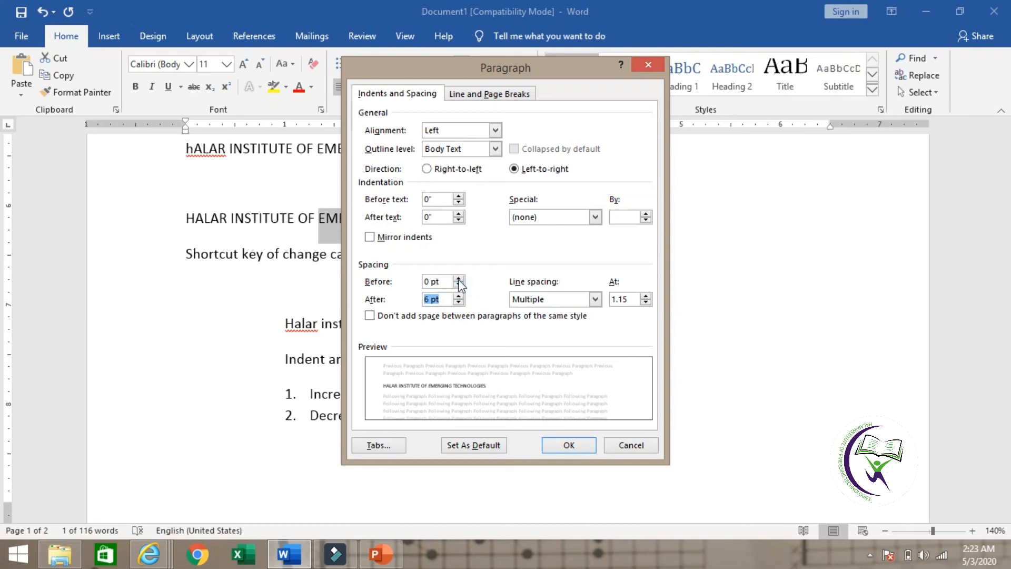
Try 42 pt spacing before and Auto spacing after the paragraph, and discard the paragraph settings
{"action": "left_click", "coordinate": [459, 279]}
{"action": "left_click", "coordinate": [458, 279]}
{"action": "left_click", "coordinate": [459, 279]}
{"action": "left_click", "coordinate": [459, 279]}
{"action": "left_click", "coordinate": [459, 279]}
{"action": "left_click", "coordinate": [459, 279]}
{"action": "left_click", "coordinate": [459, 279]}
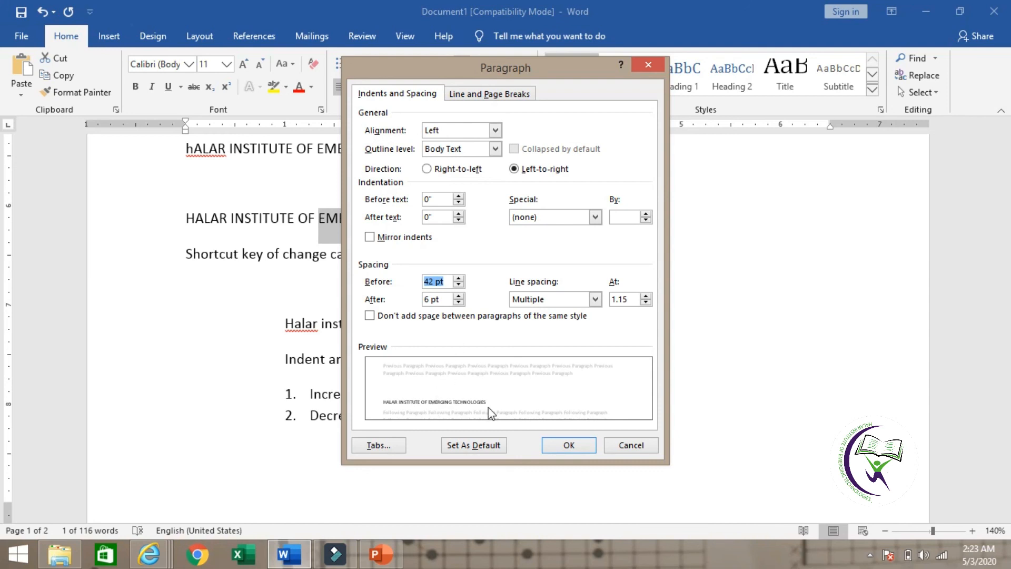
{"action": "left_click", "coordinate": [458, 303]}
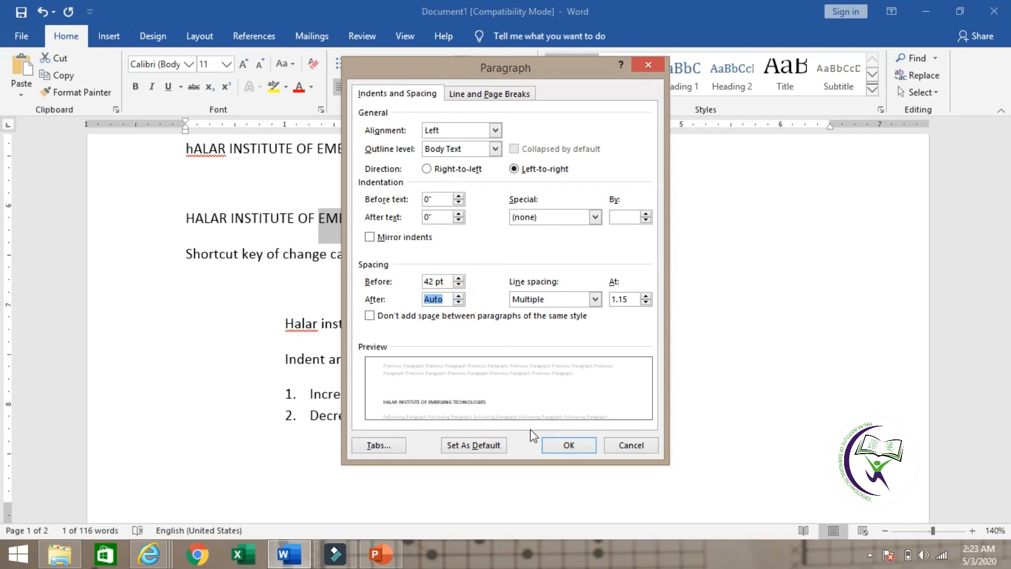
{"action": "left_click", "coordinate": [627, 446]}
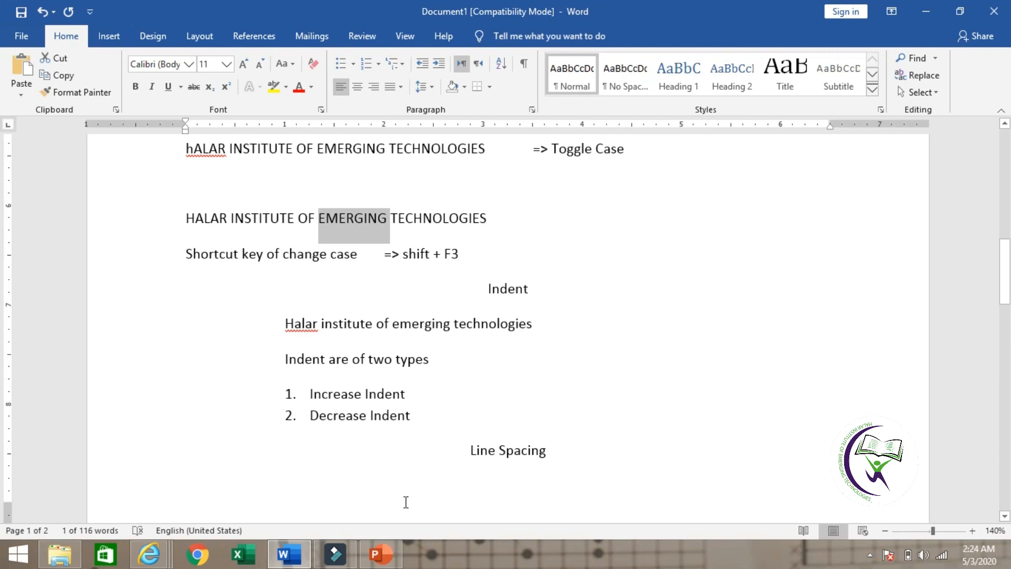
Switch to the PowerPoint slide show to view the definitions of word indent and line spacing
{"action": "left_click", "coordinate": [379, 553]}
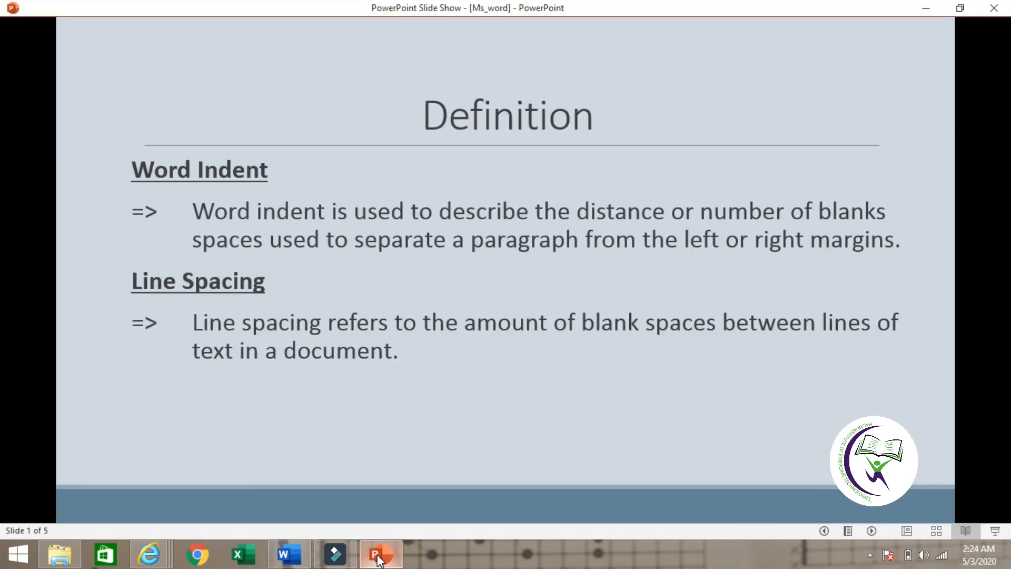